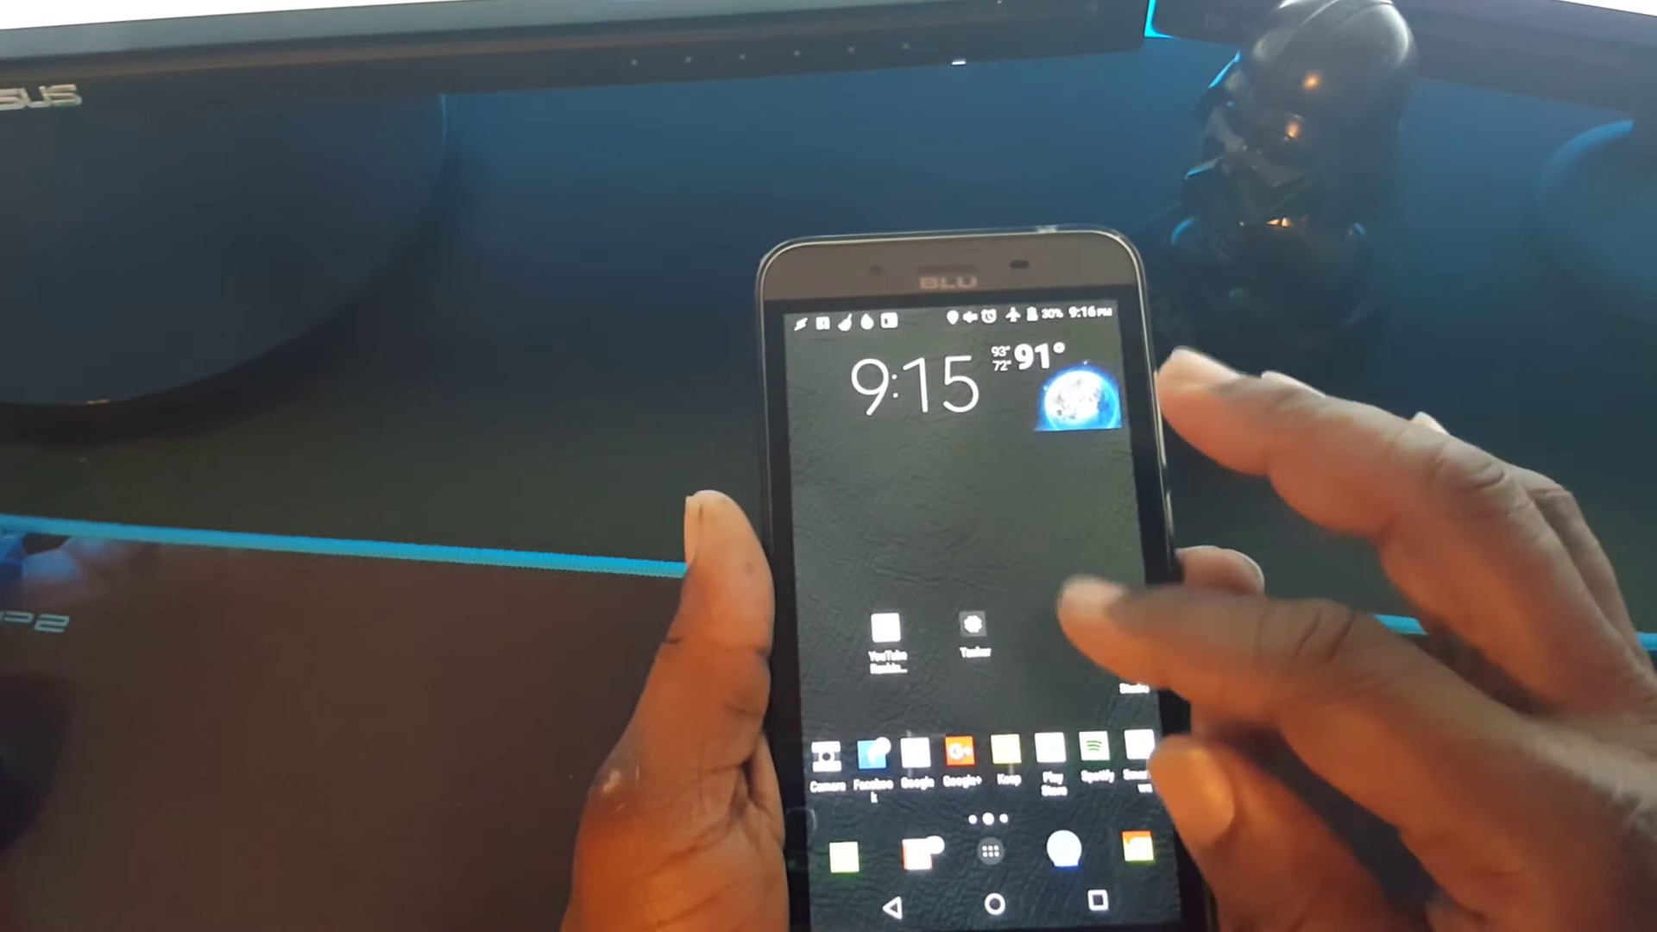
Launch Tasker from the home screen to its empty Profiles tab.
{"action": "left_click", "coordinate": [969, 626]}
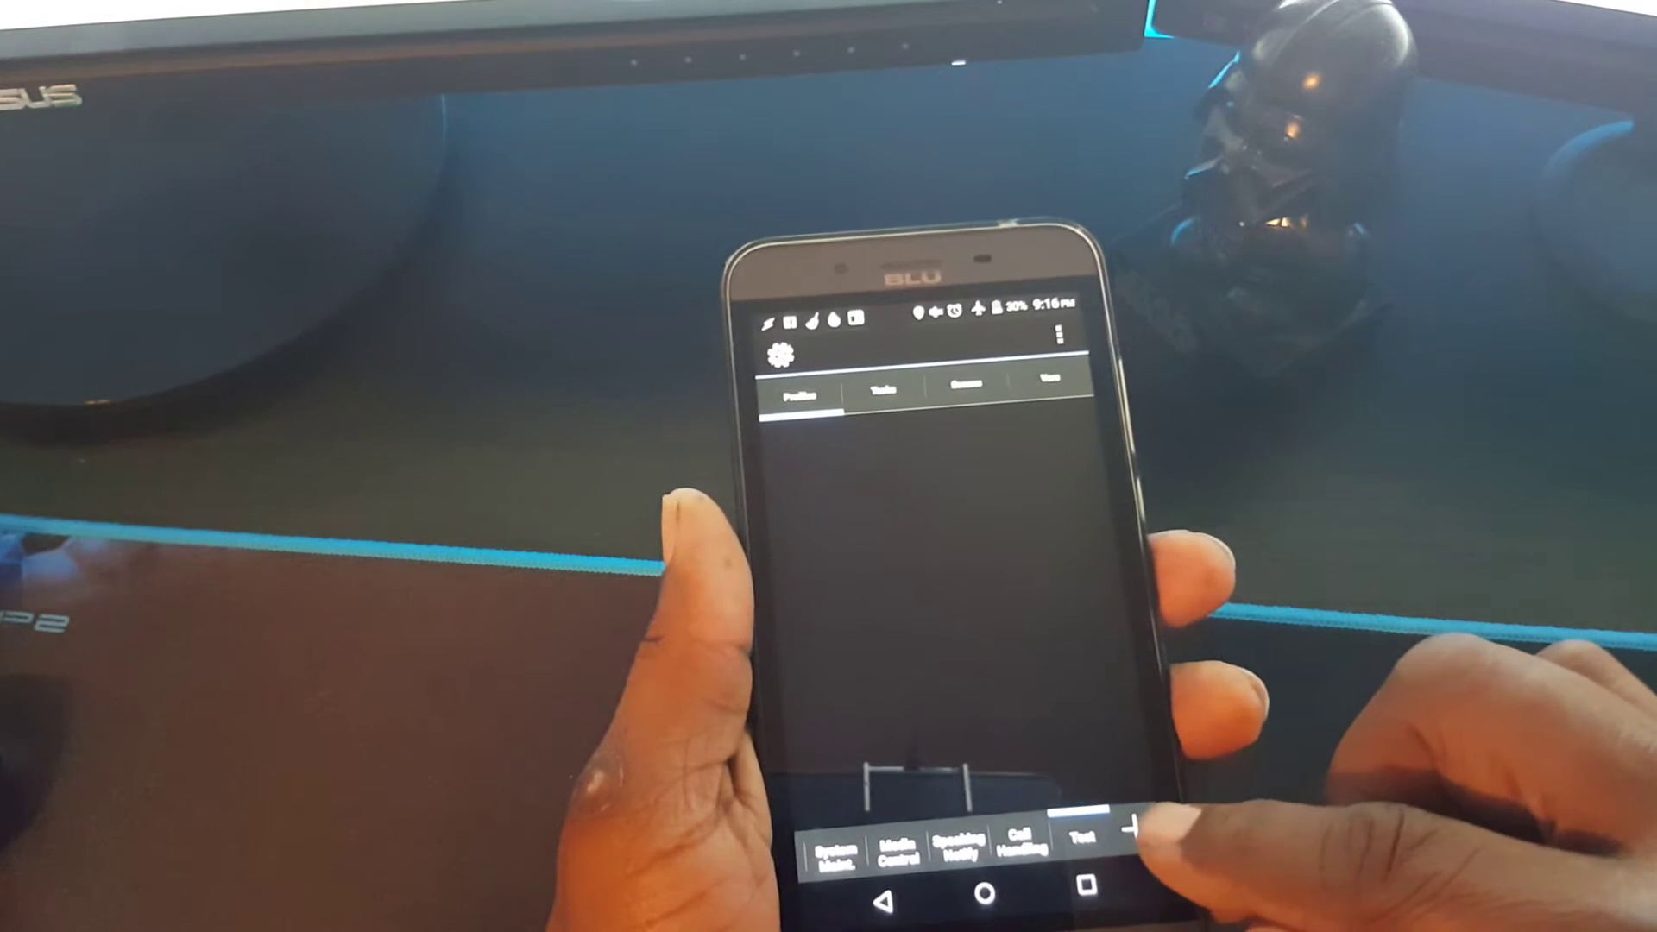
Create a new profile with the Event > Phone > Received Text trigger for any message.
{"action": "left_click", "coordinate": [1126, 831]}
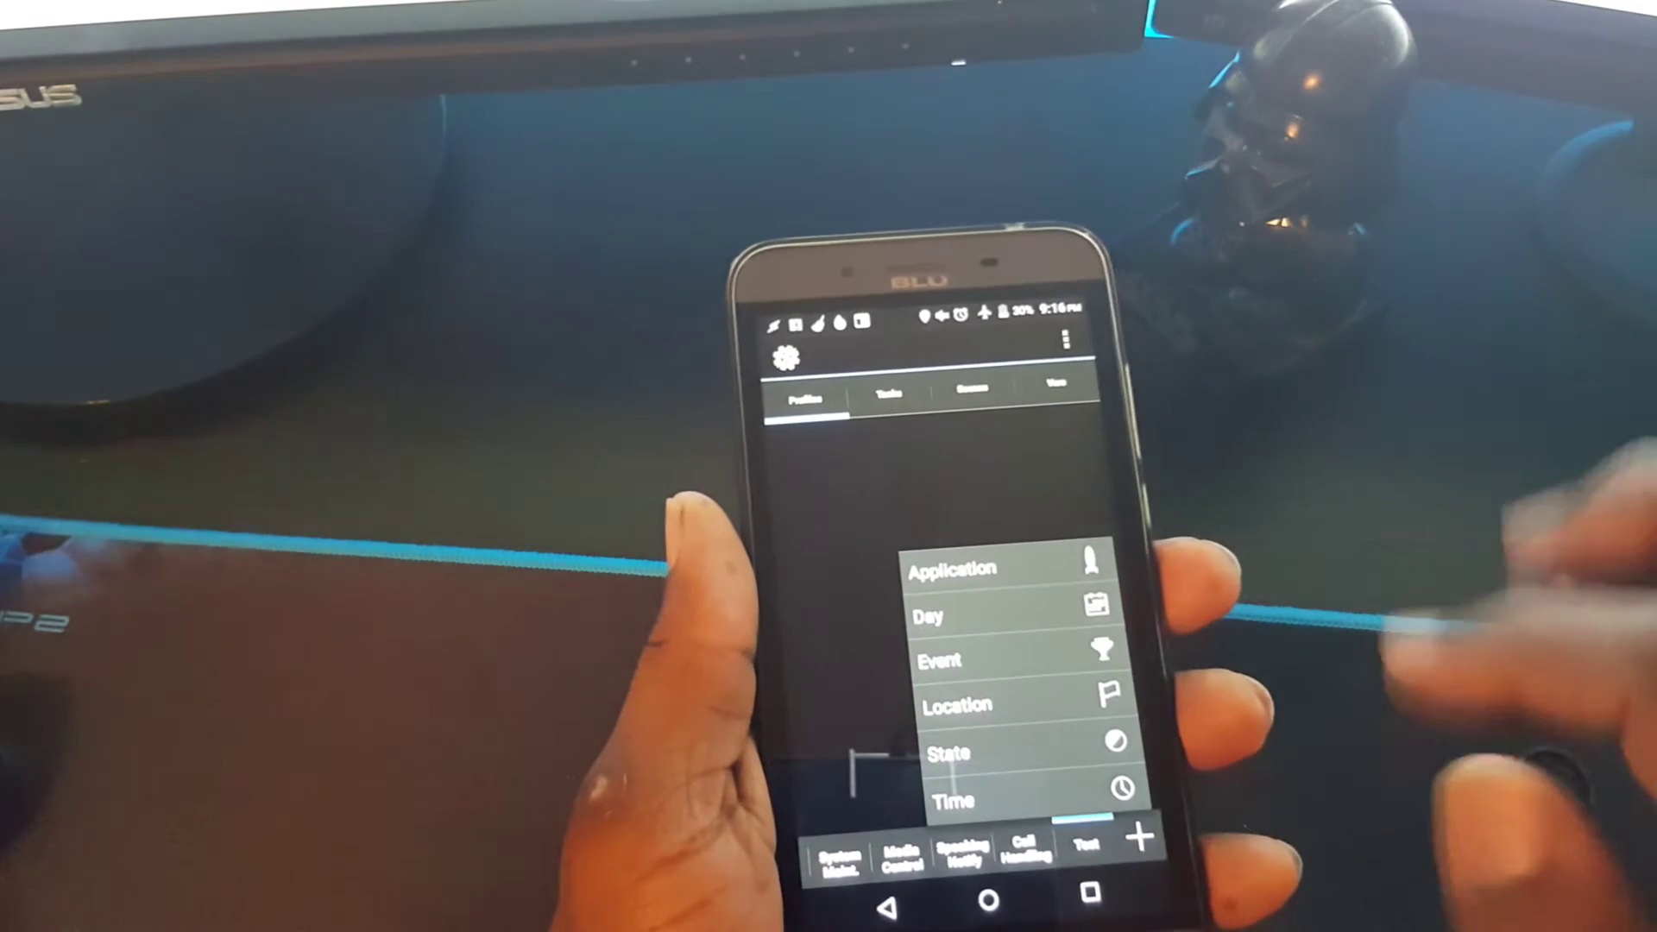
{"action": "left_click", "coordinate": [1061, 661]}
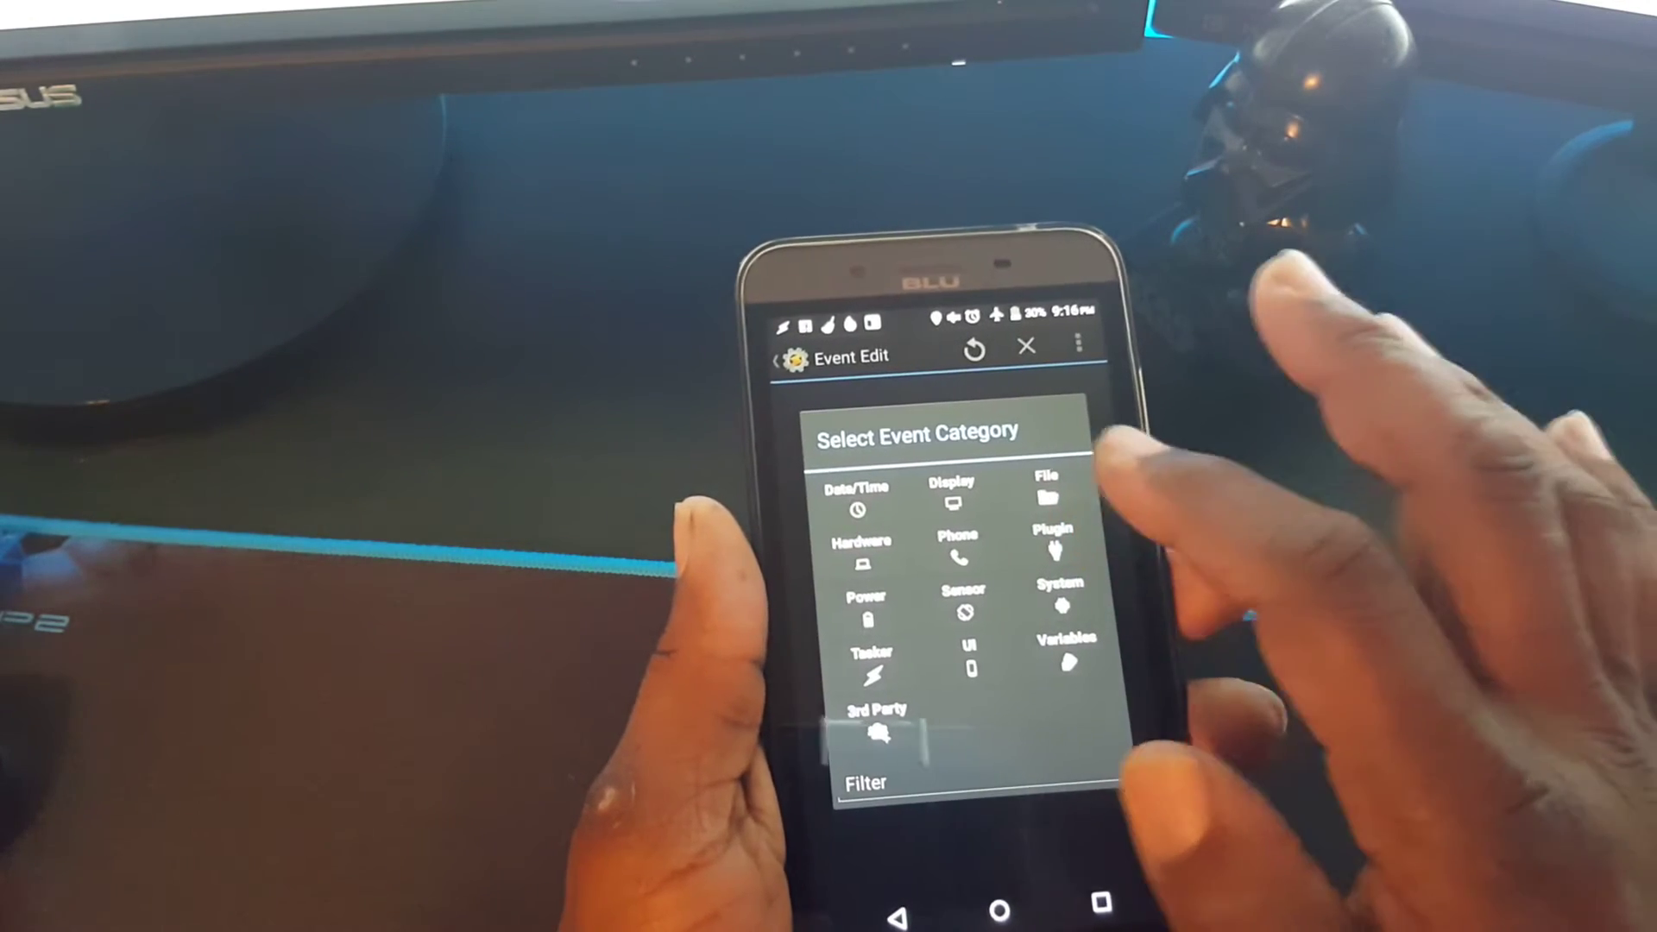
{"action": "left_click", "coordinate": [1061, 555]}
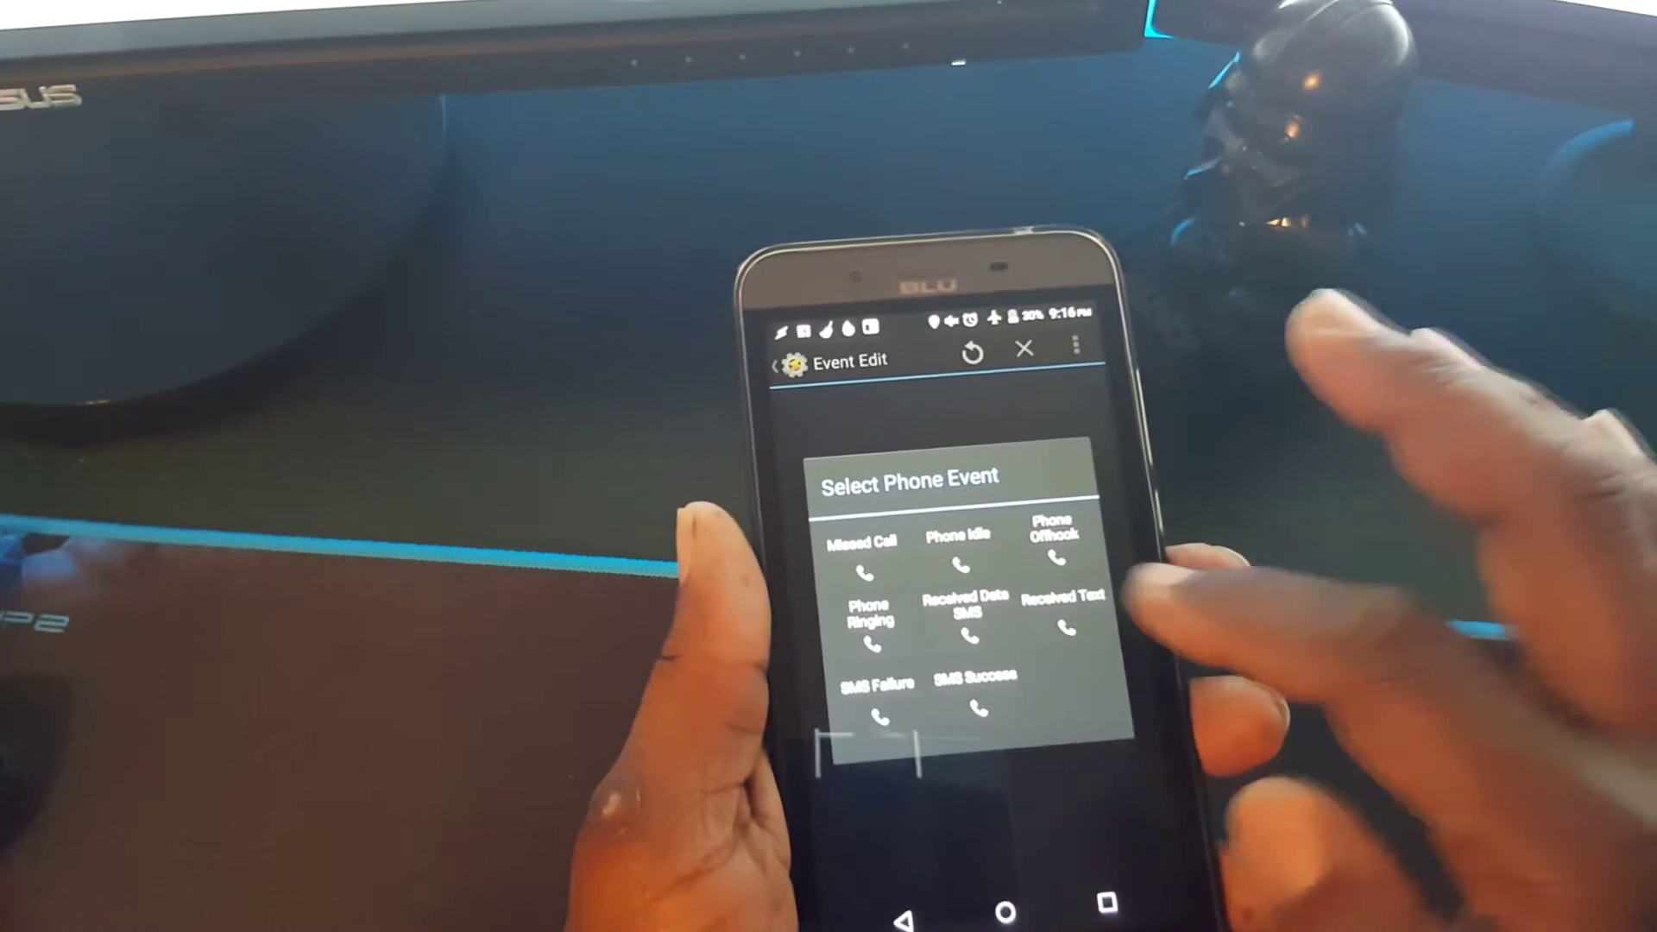
{"action": "left_click", "coordinate": [1061, 595]}
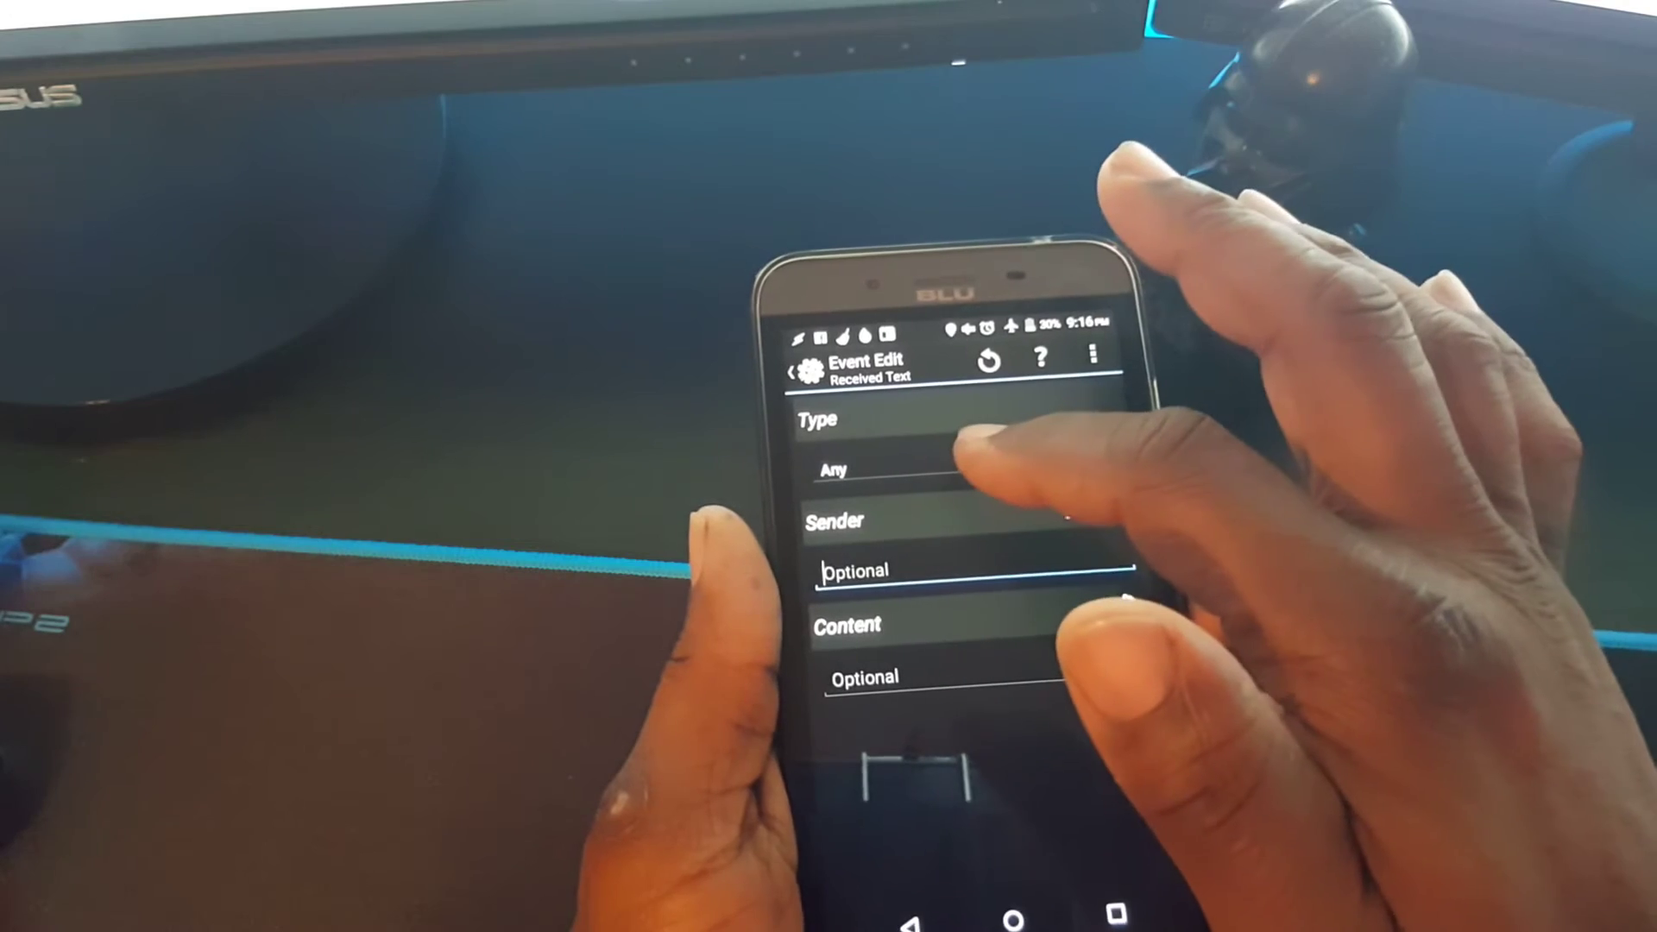
Save the Received Text event and attach a new task named 'New SMS'.
{"action": "left_click", "coordinate": [793, 372]}
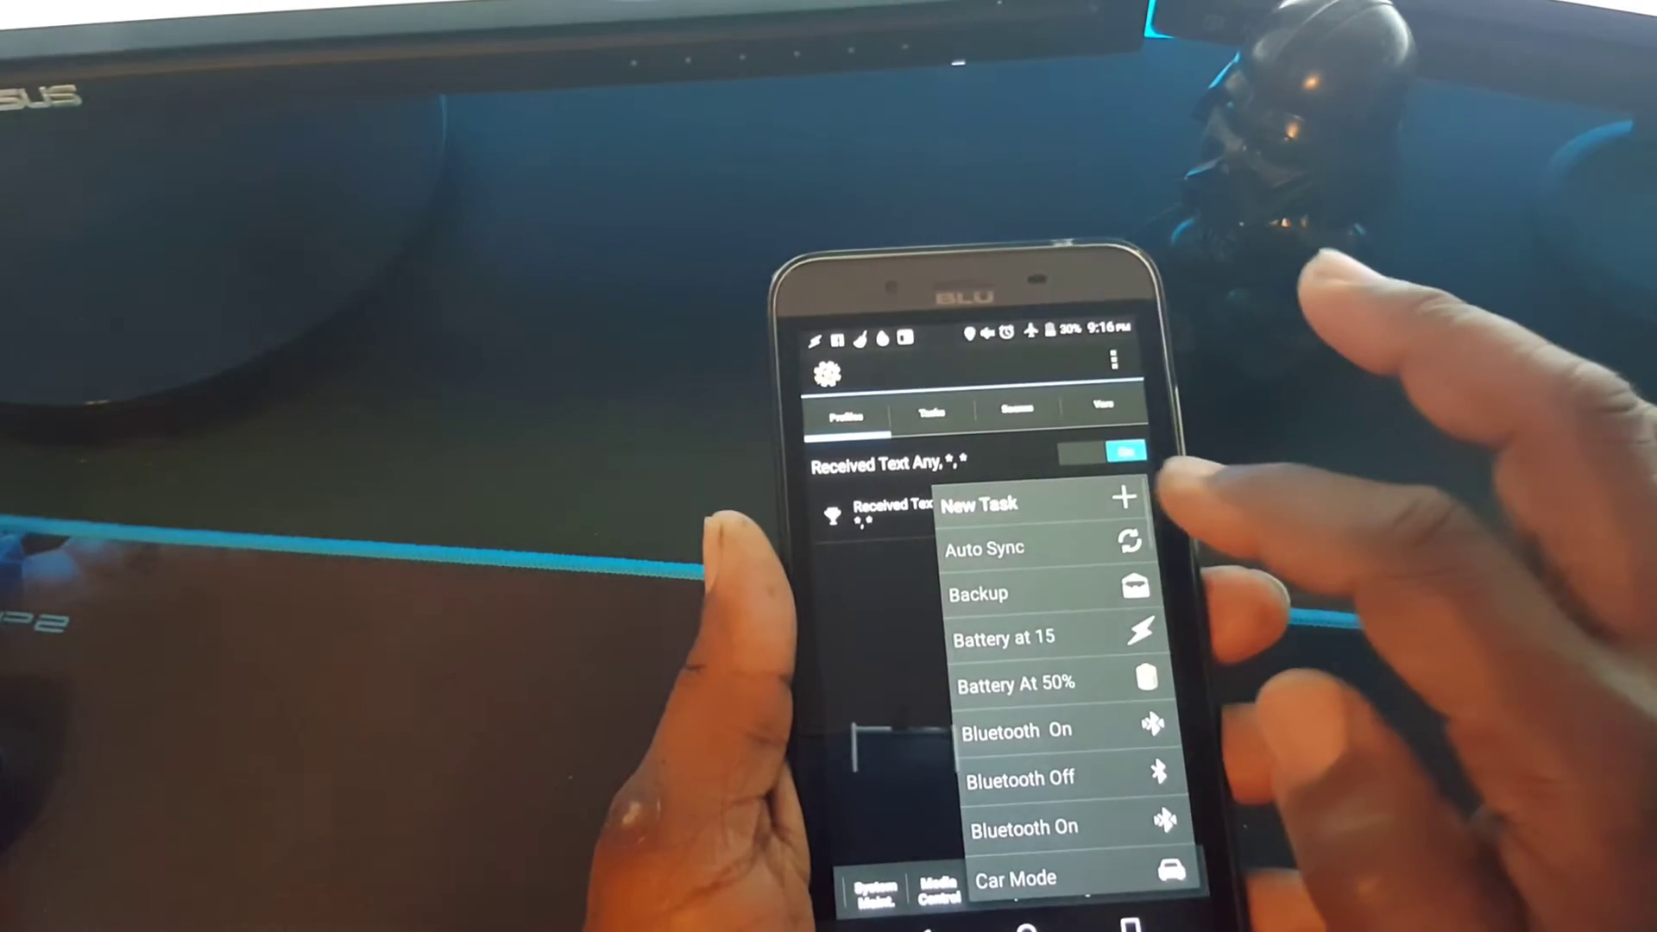
{"action": "left_click", "coordinate": [1113, 505]}
{"action": "type", "text": "Ne"}
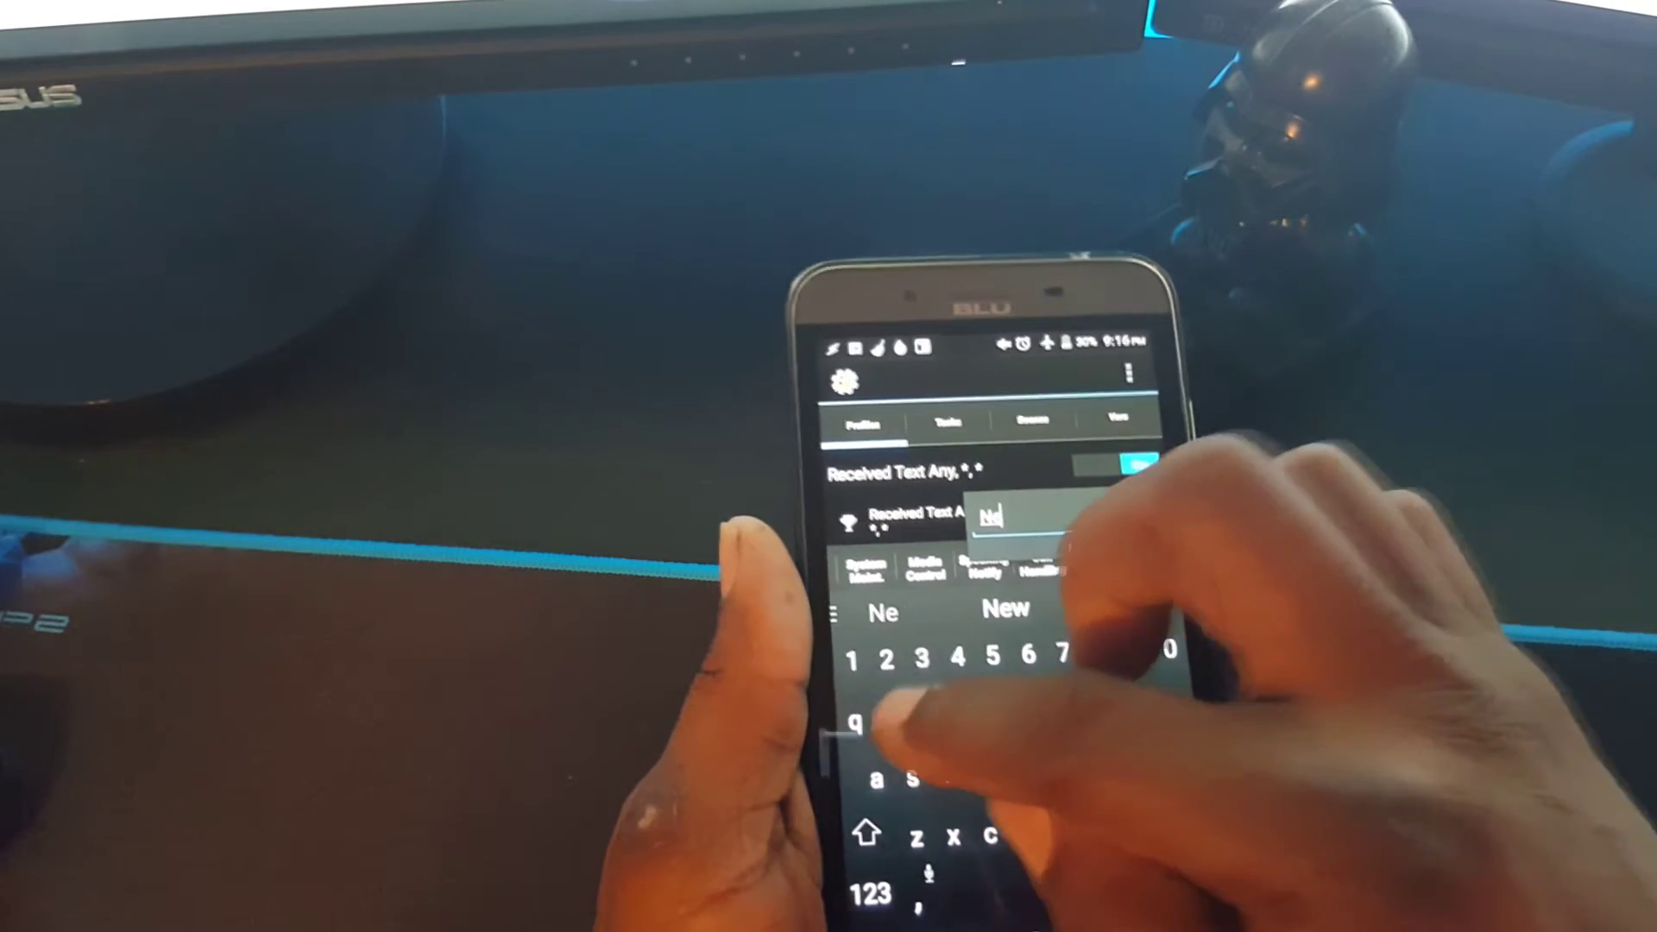
{"action": "type", "text": "w "}
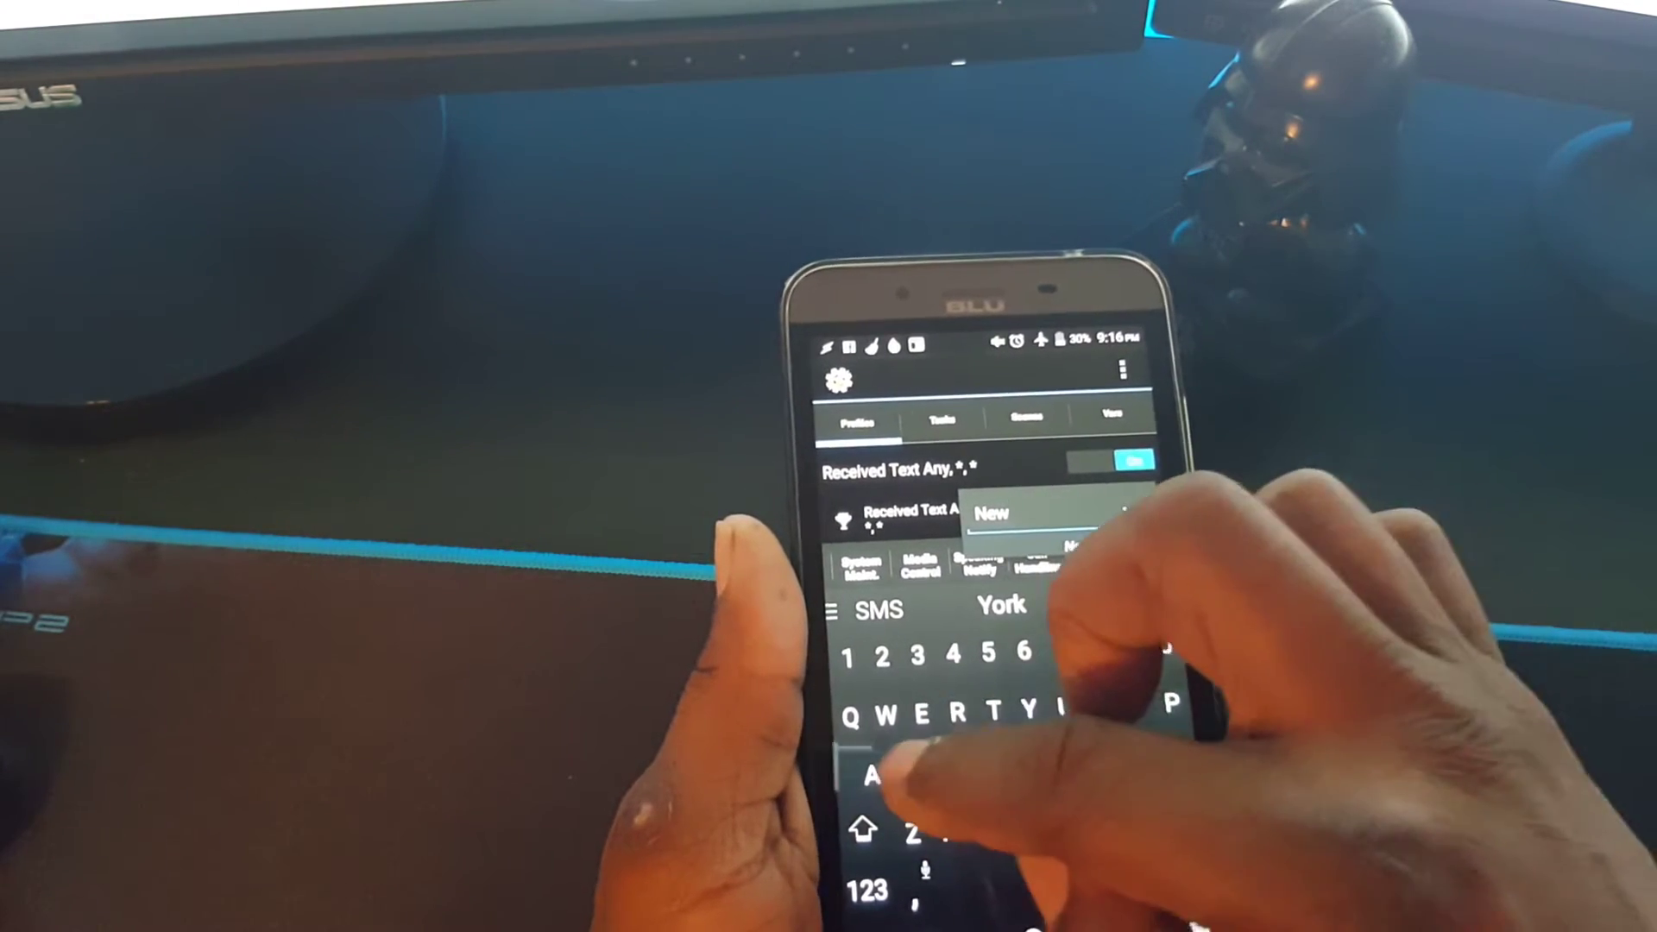
{"action": "type", "text": "Sms"}
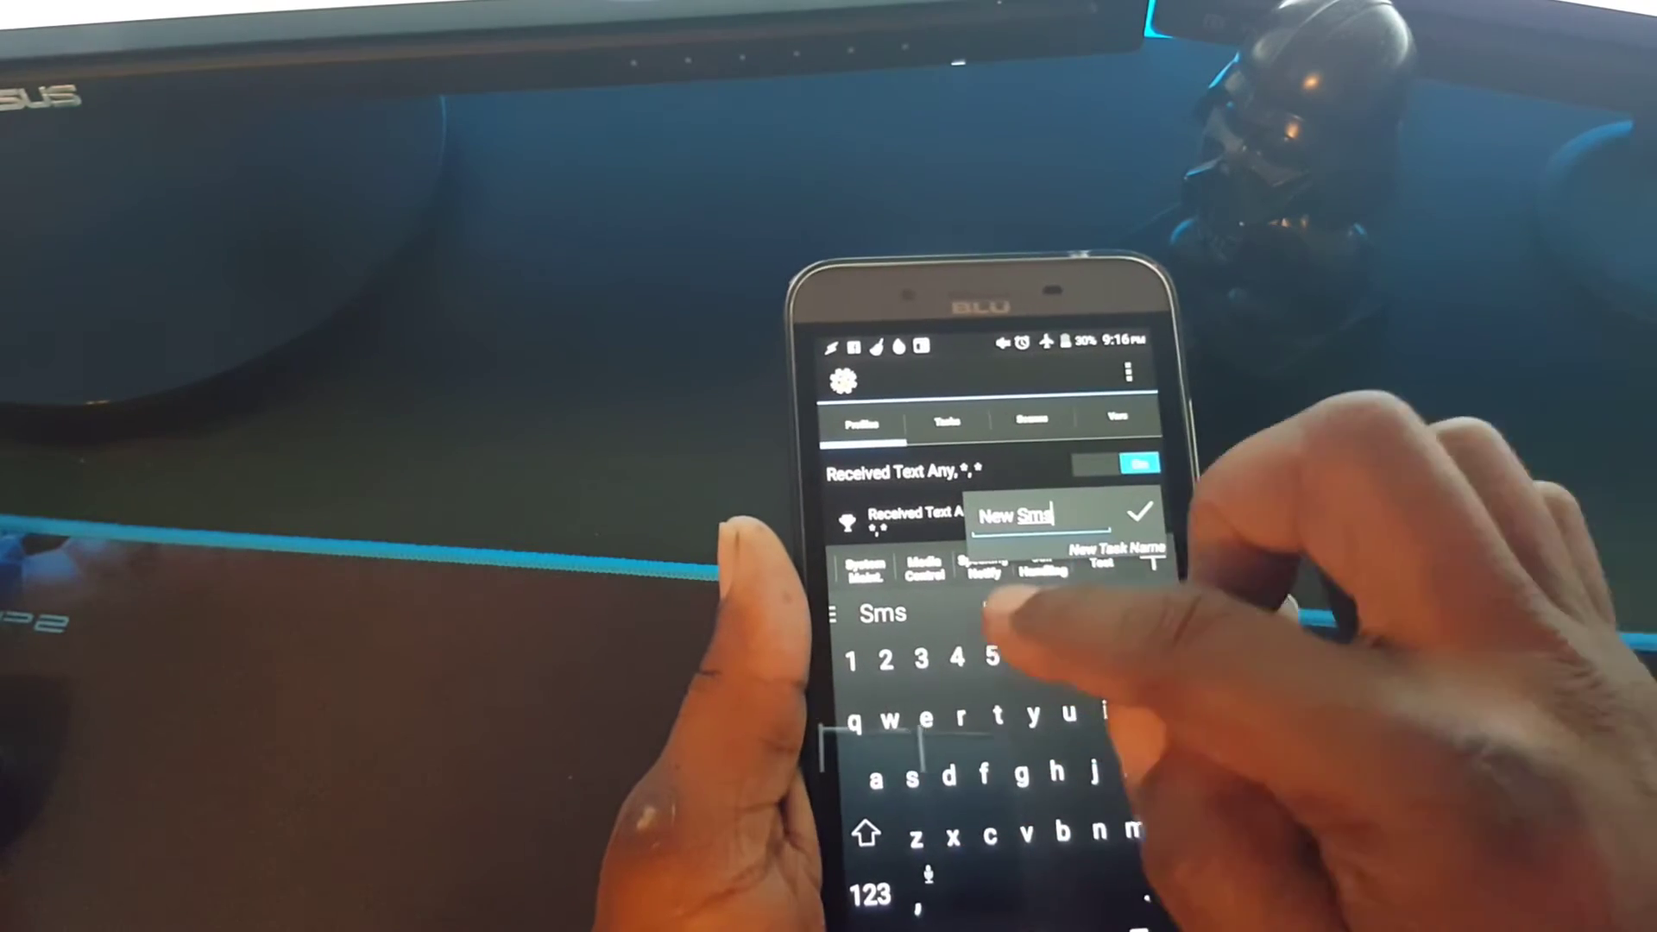
{"action": "left_click", "coordinate": [1004, 606]}
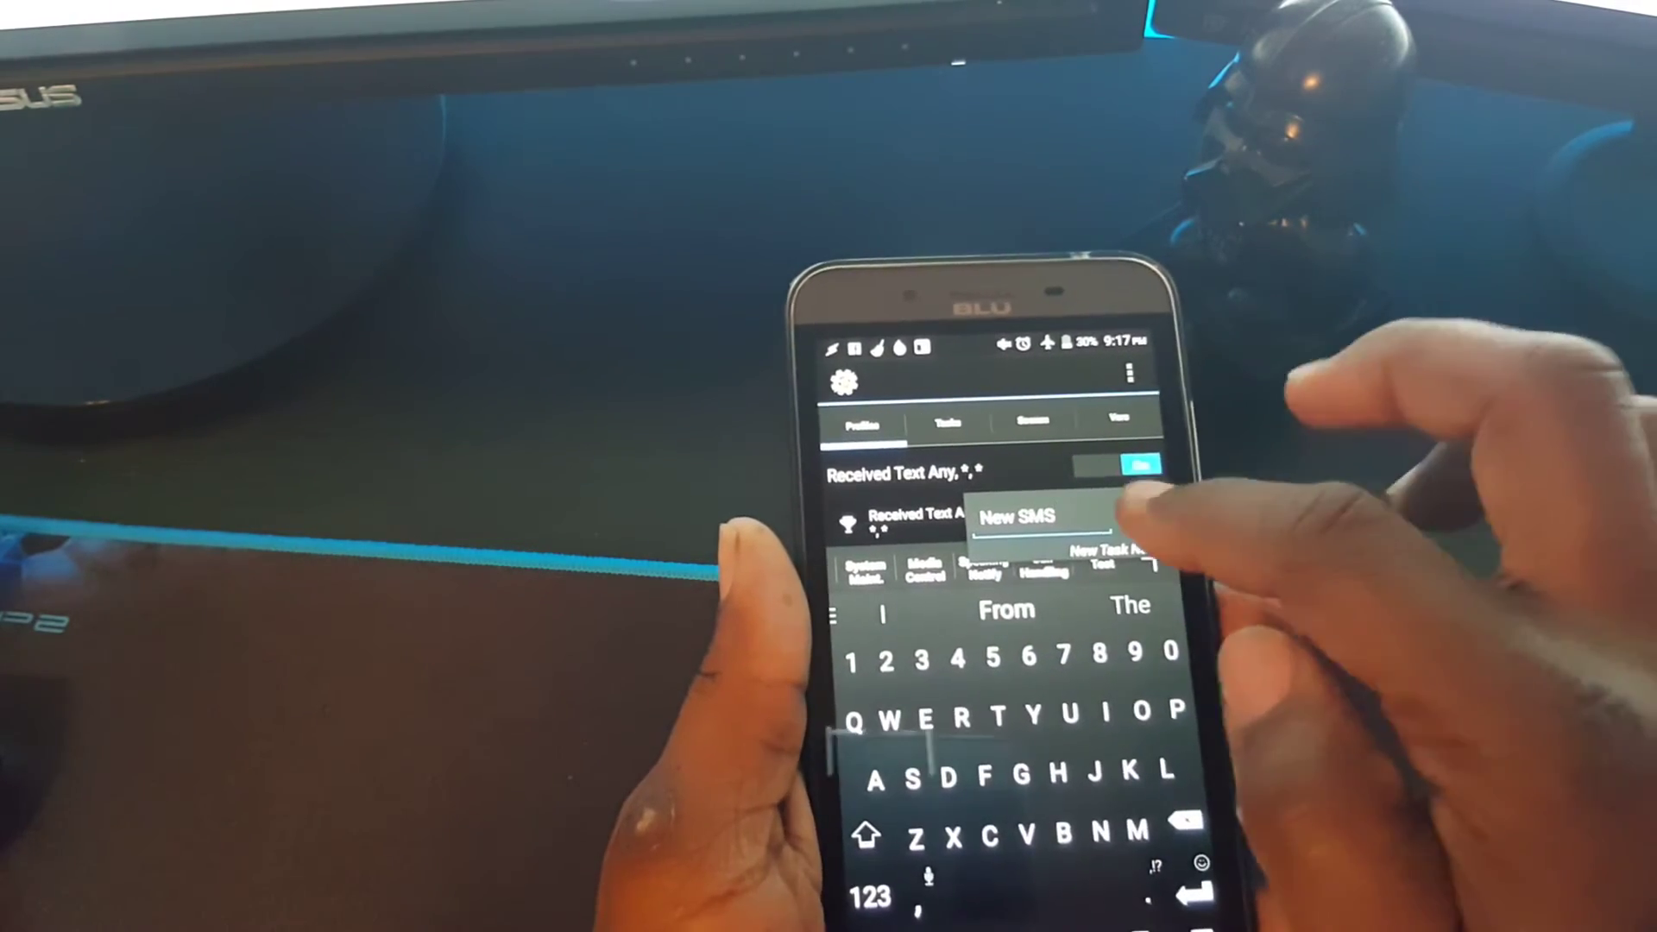
{"action": "left_click", "coordinate": [1144, 513]}
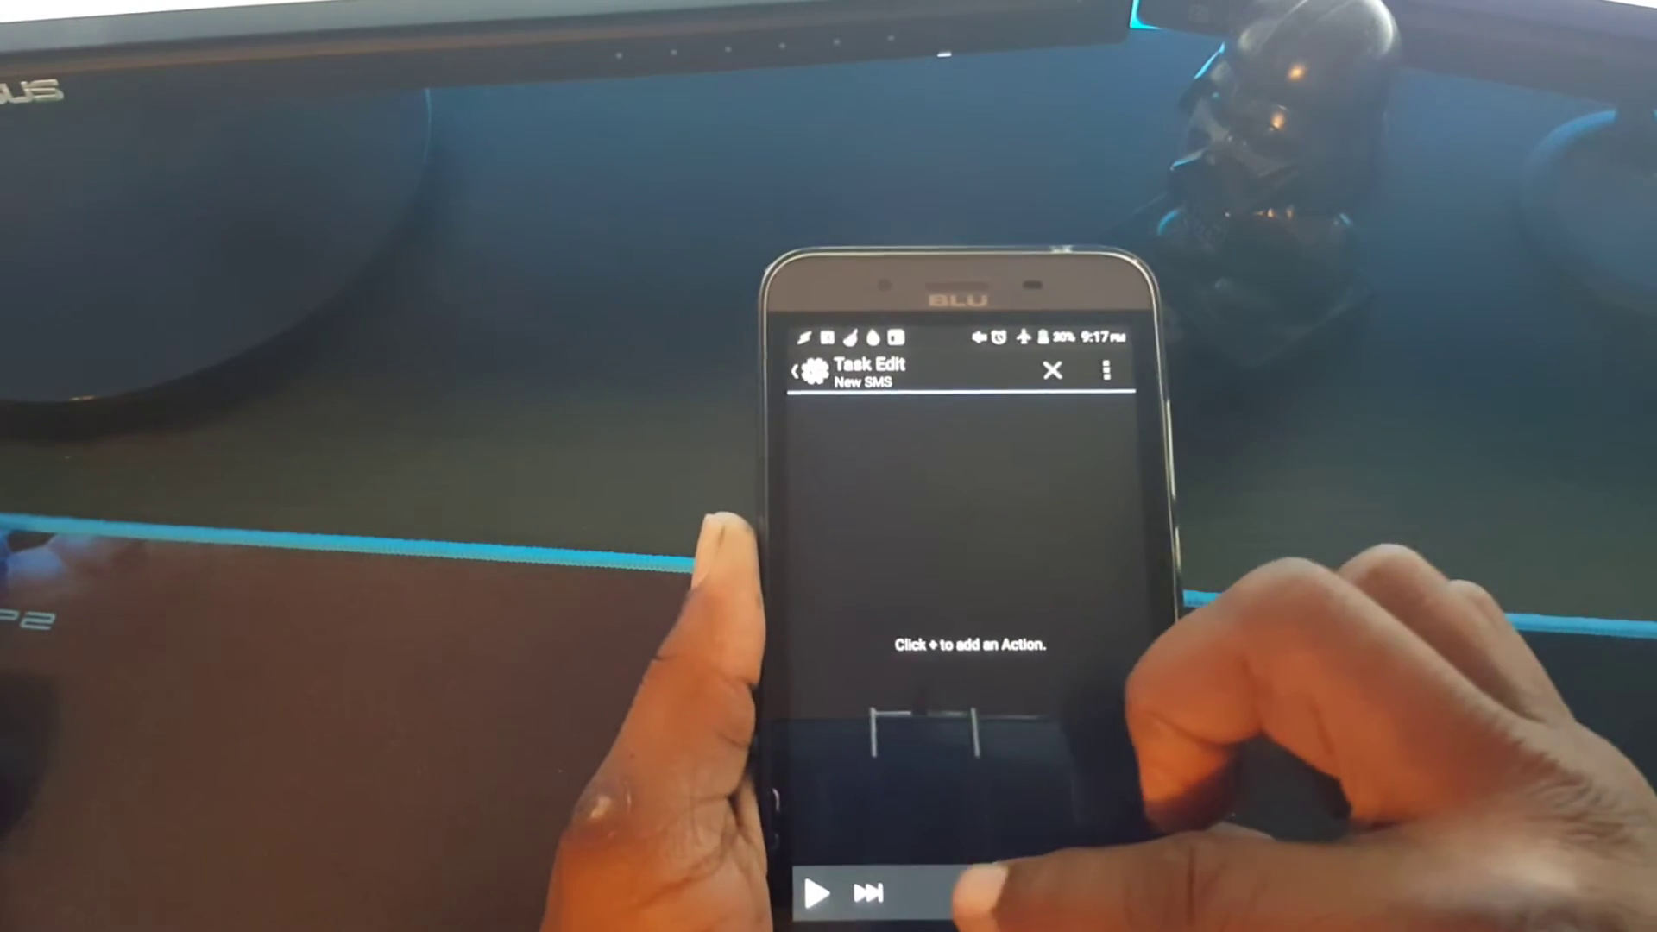
Add an Alert > Say action with spoken text 'New Text from'.
{"action": "left_click", "coordinate": [978, 892]}
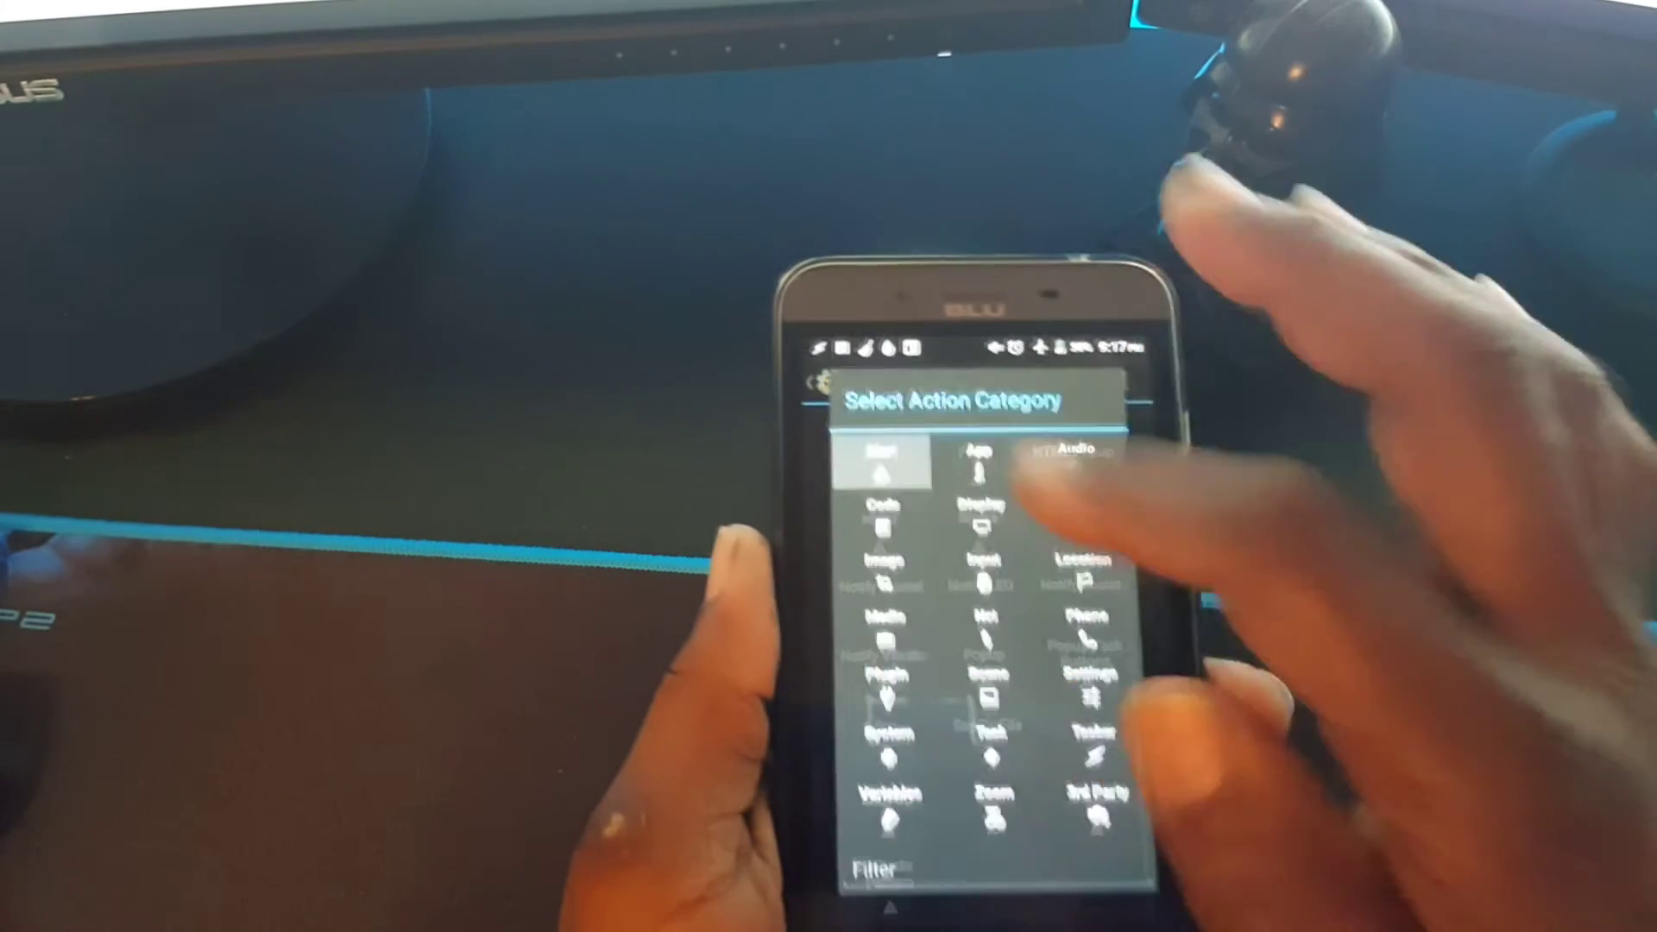
{"action": "left_click", "coordinate": [900, 473]}
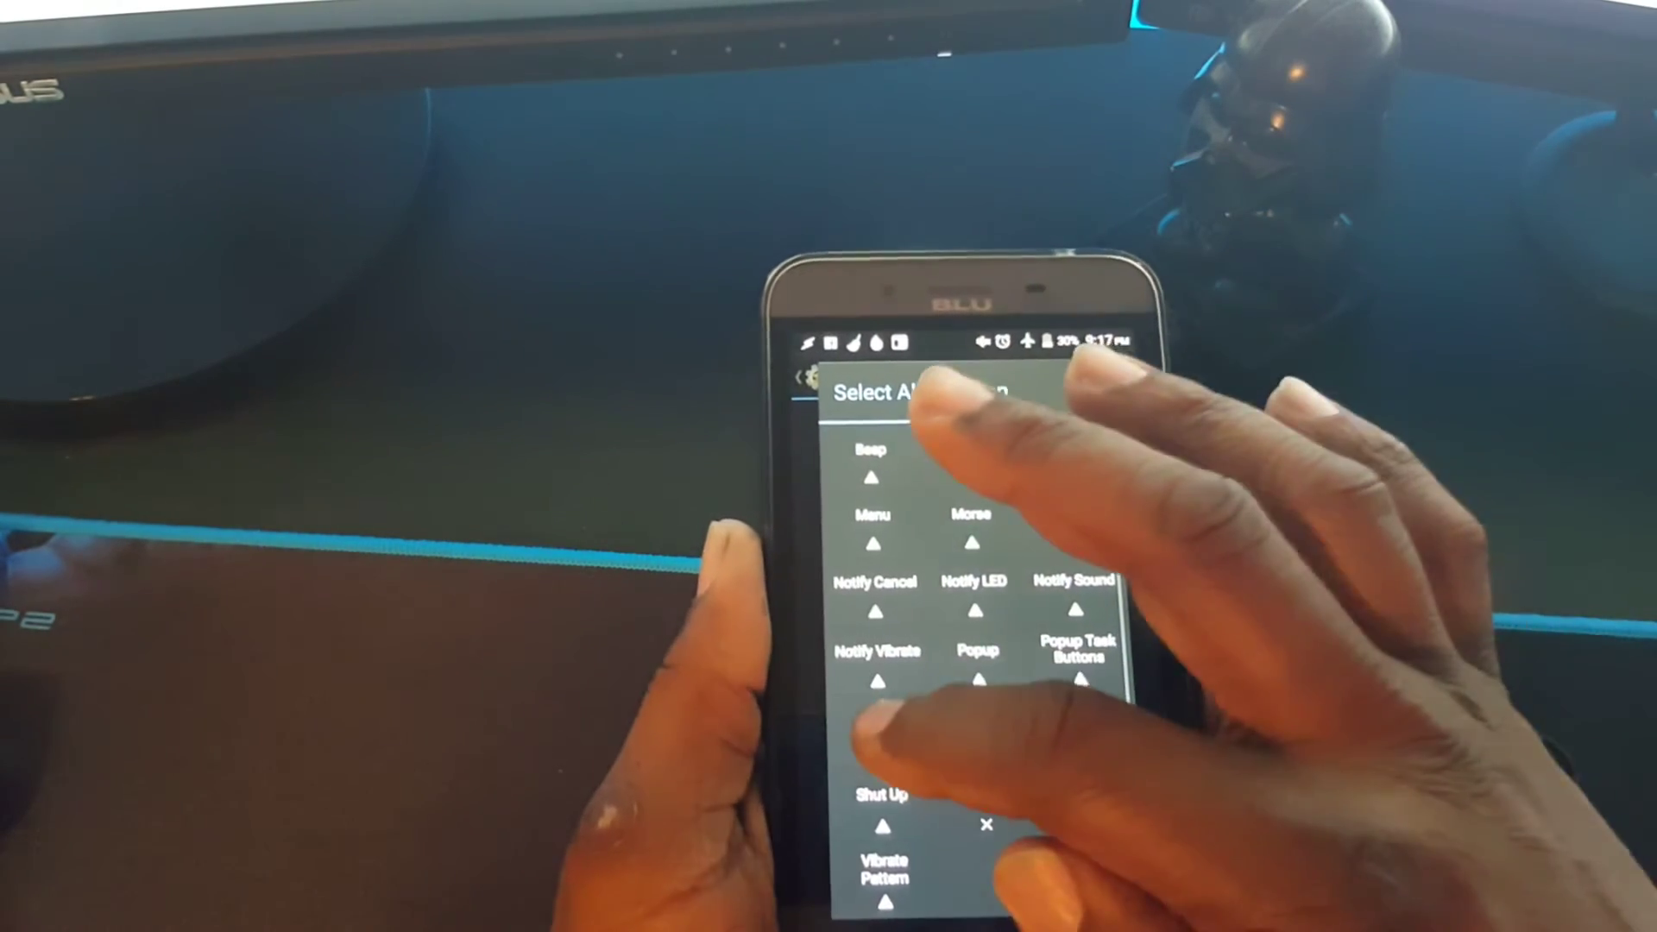
{"action": "left_click", "coordinate": [862, 710]}
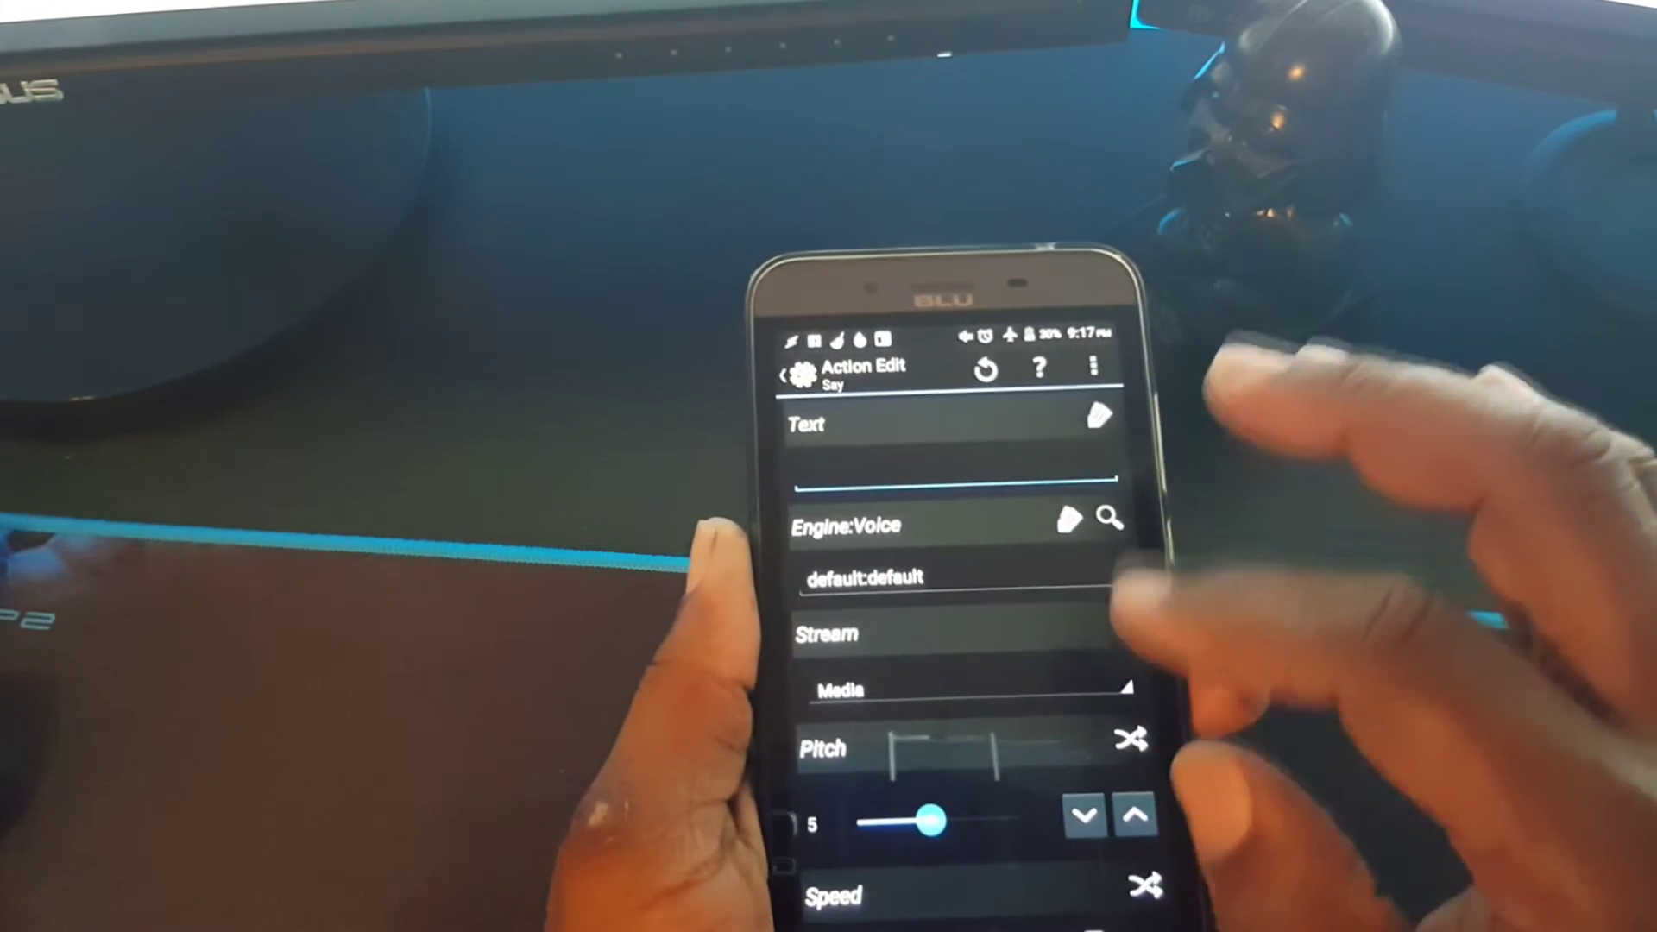
{"action": "left_click", "coordinate": [906, 490]}
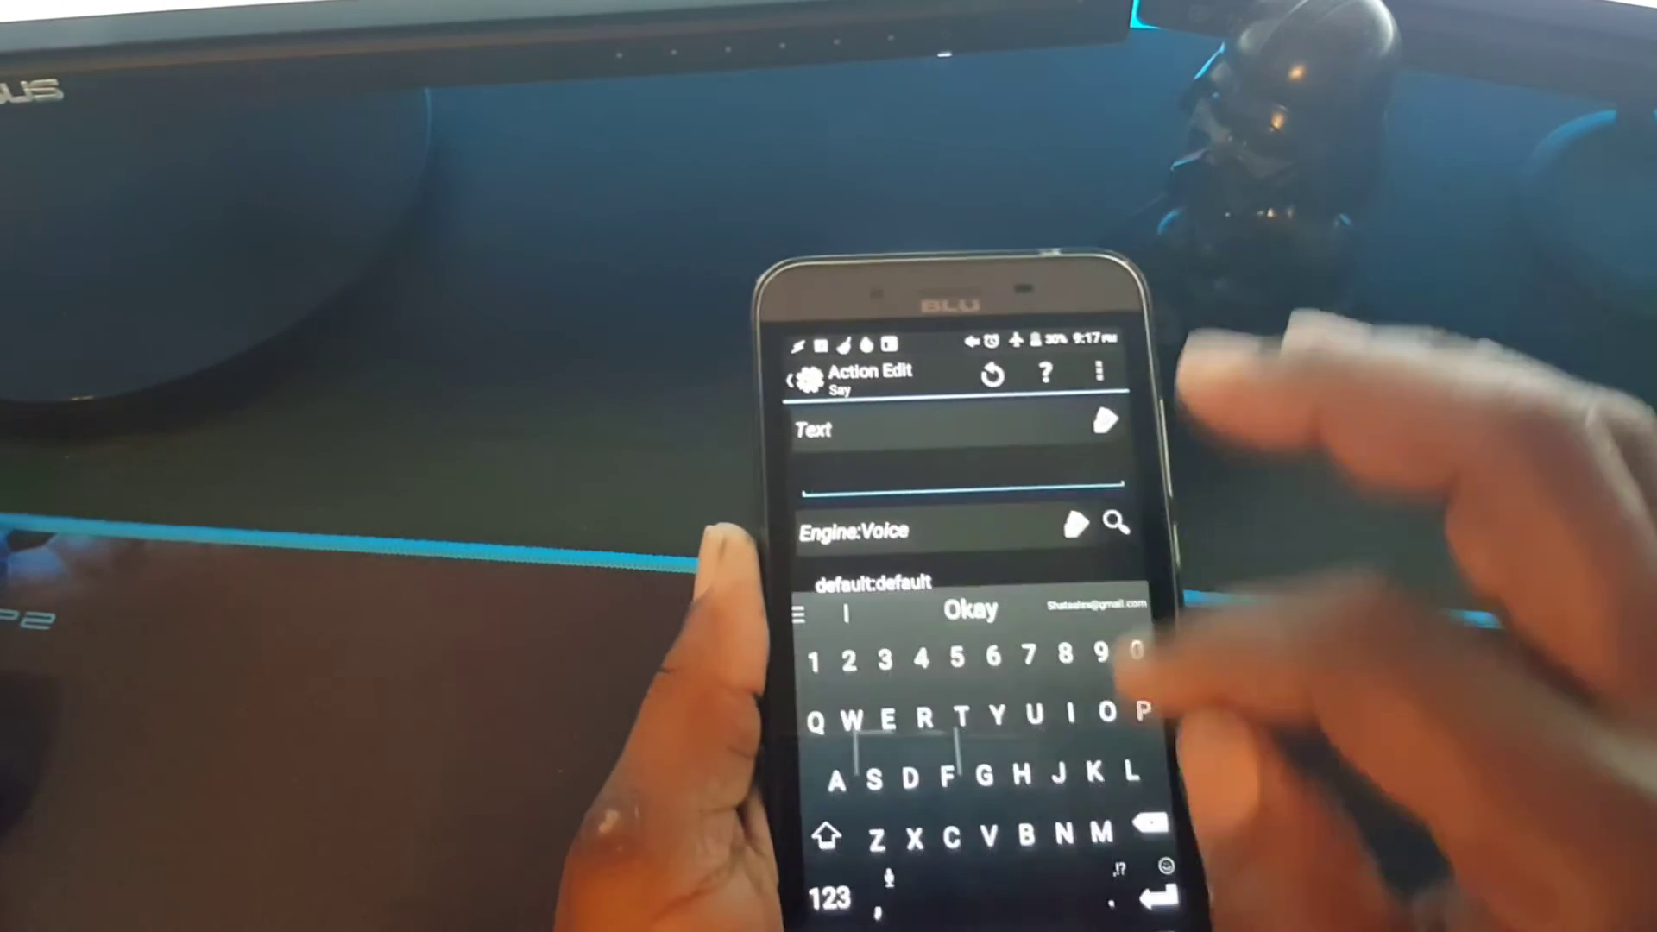
{"action": "type", "text": "New Text from"}
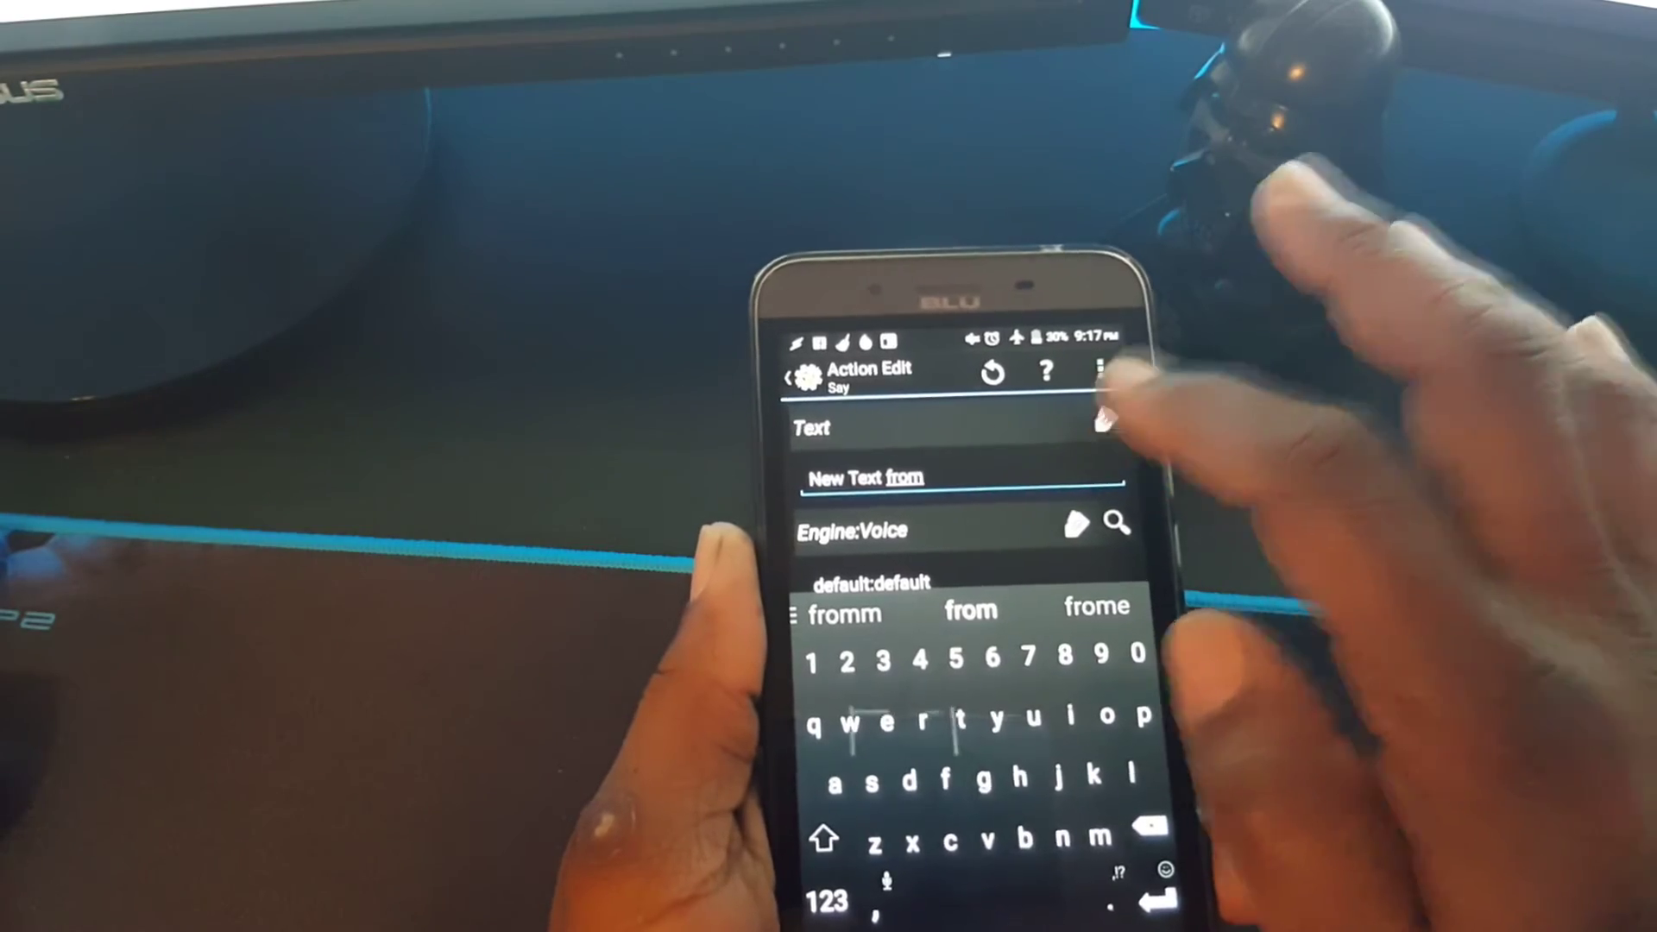
Insert the Text From Name variable so the text reads 'New Text from%SMSRN'.
{"action": "left_click", "coordinate": [1097, 421]}
{"action": "scroll", "coordinate": [964, 648], "scroll_direction": "down", "scroll_amount": 5}
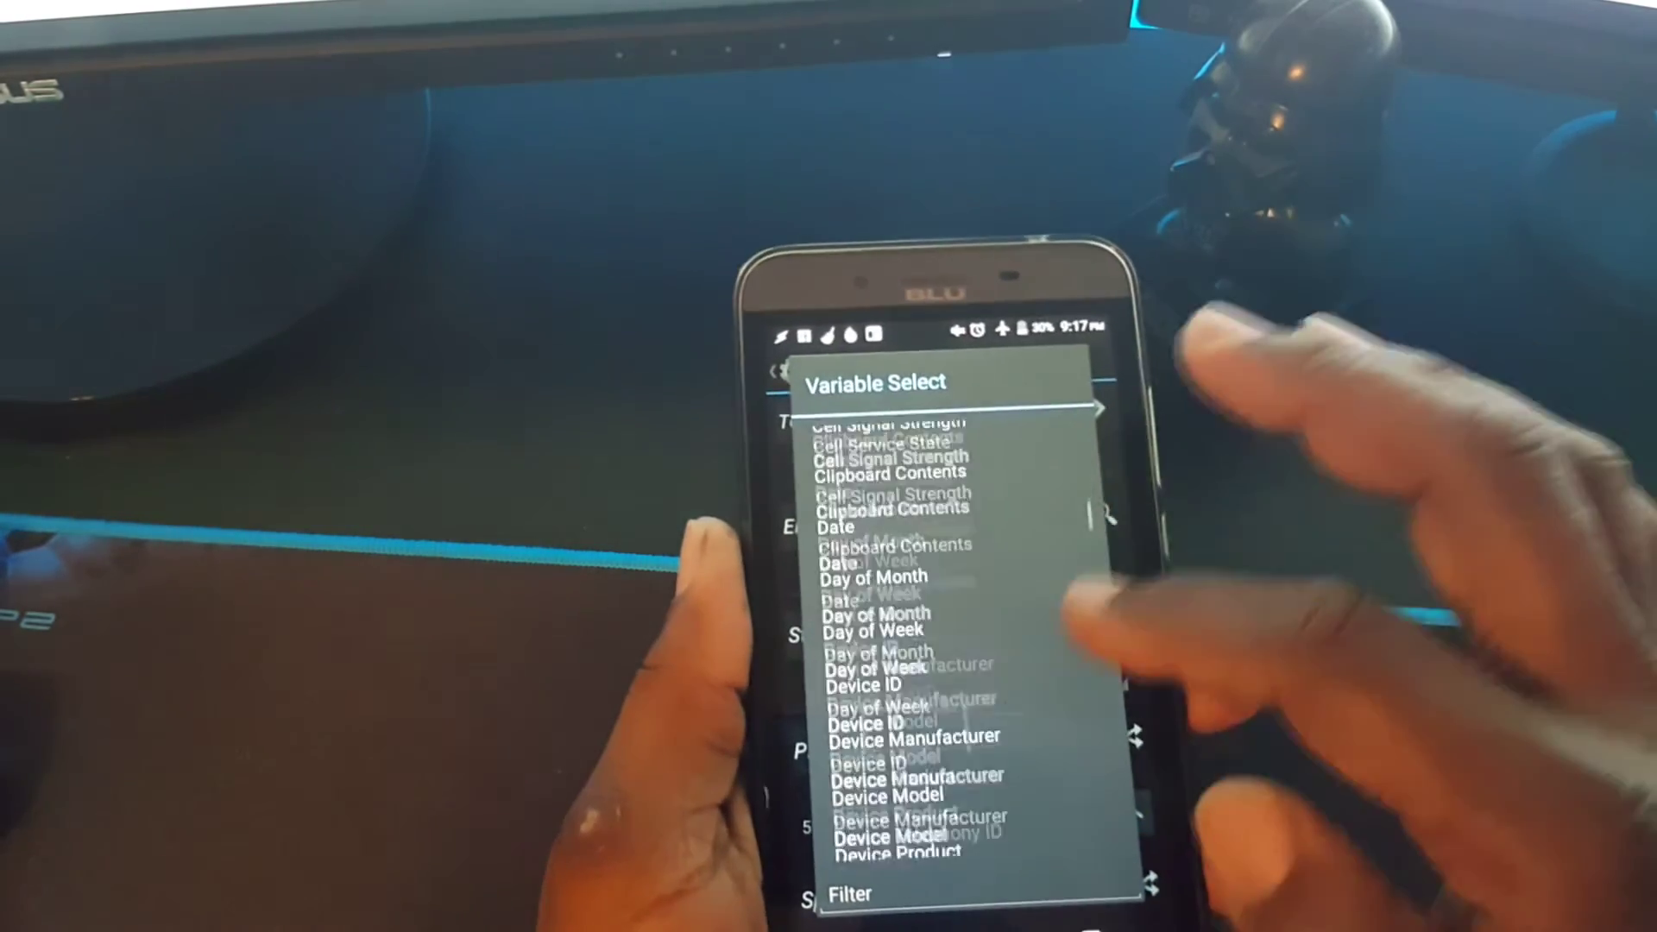
{"action": "scroll", "coordinate": [963, 648], "scroll_direction": "down", "scroll_amount": 5}
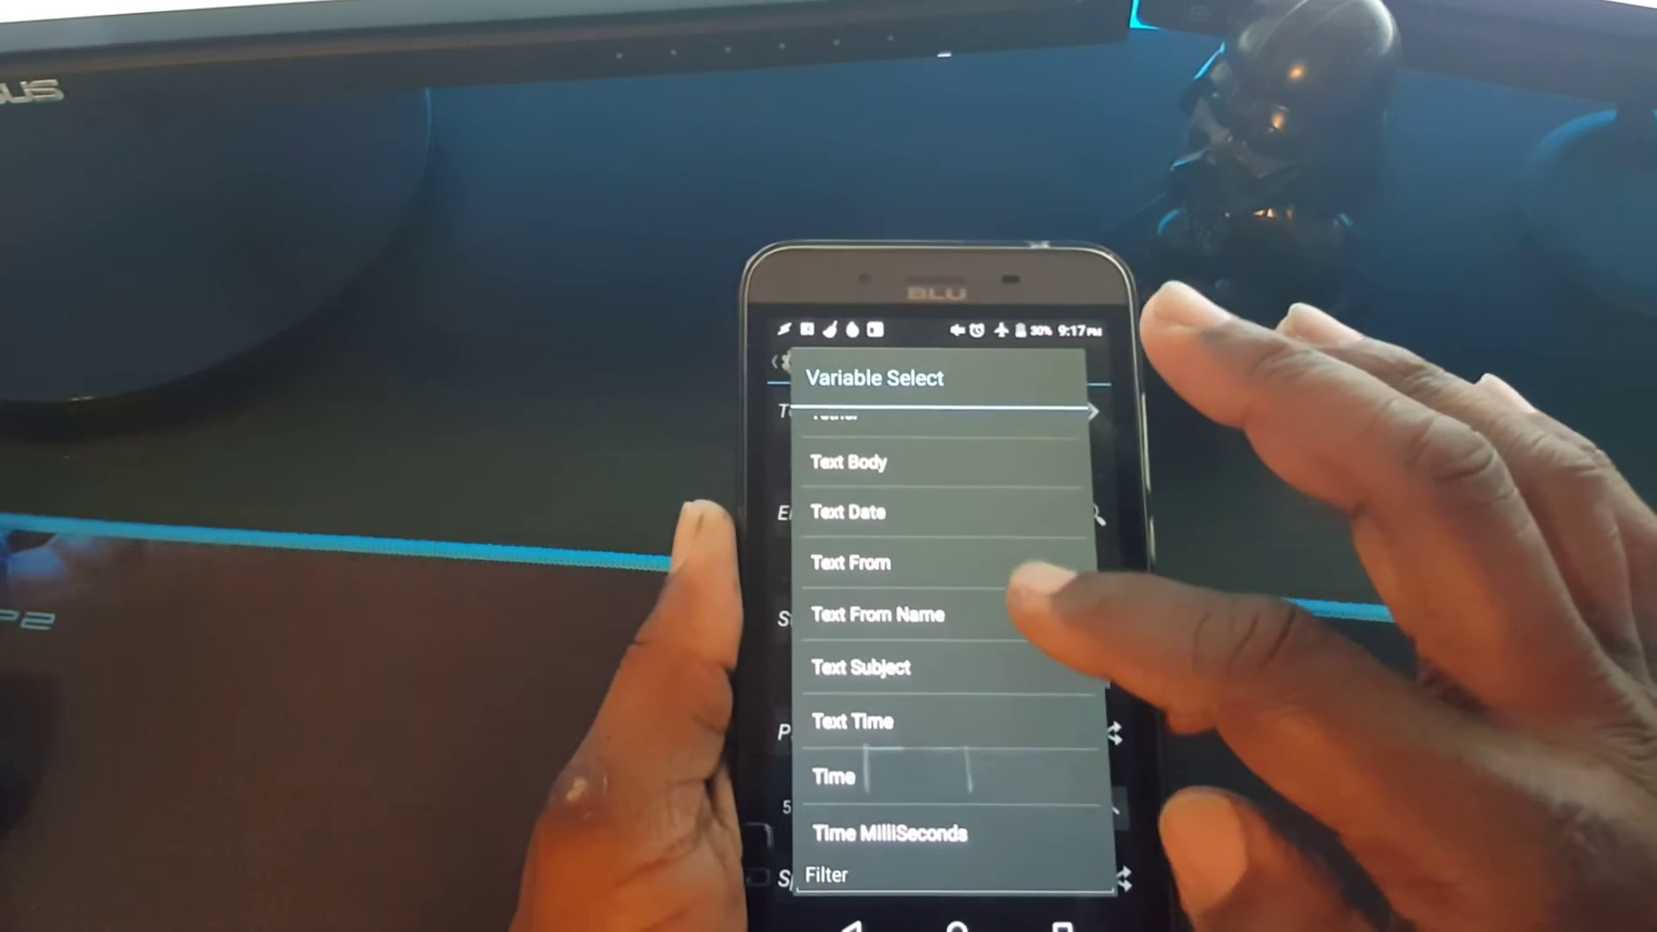
{"action": "left_click", "coordinate": [1010, 609]}
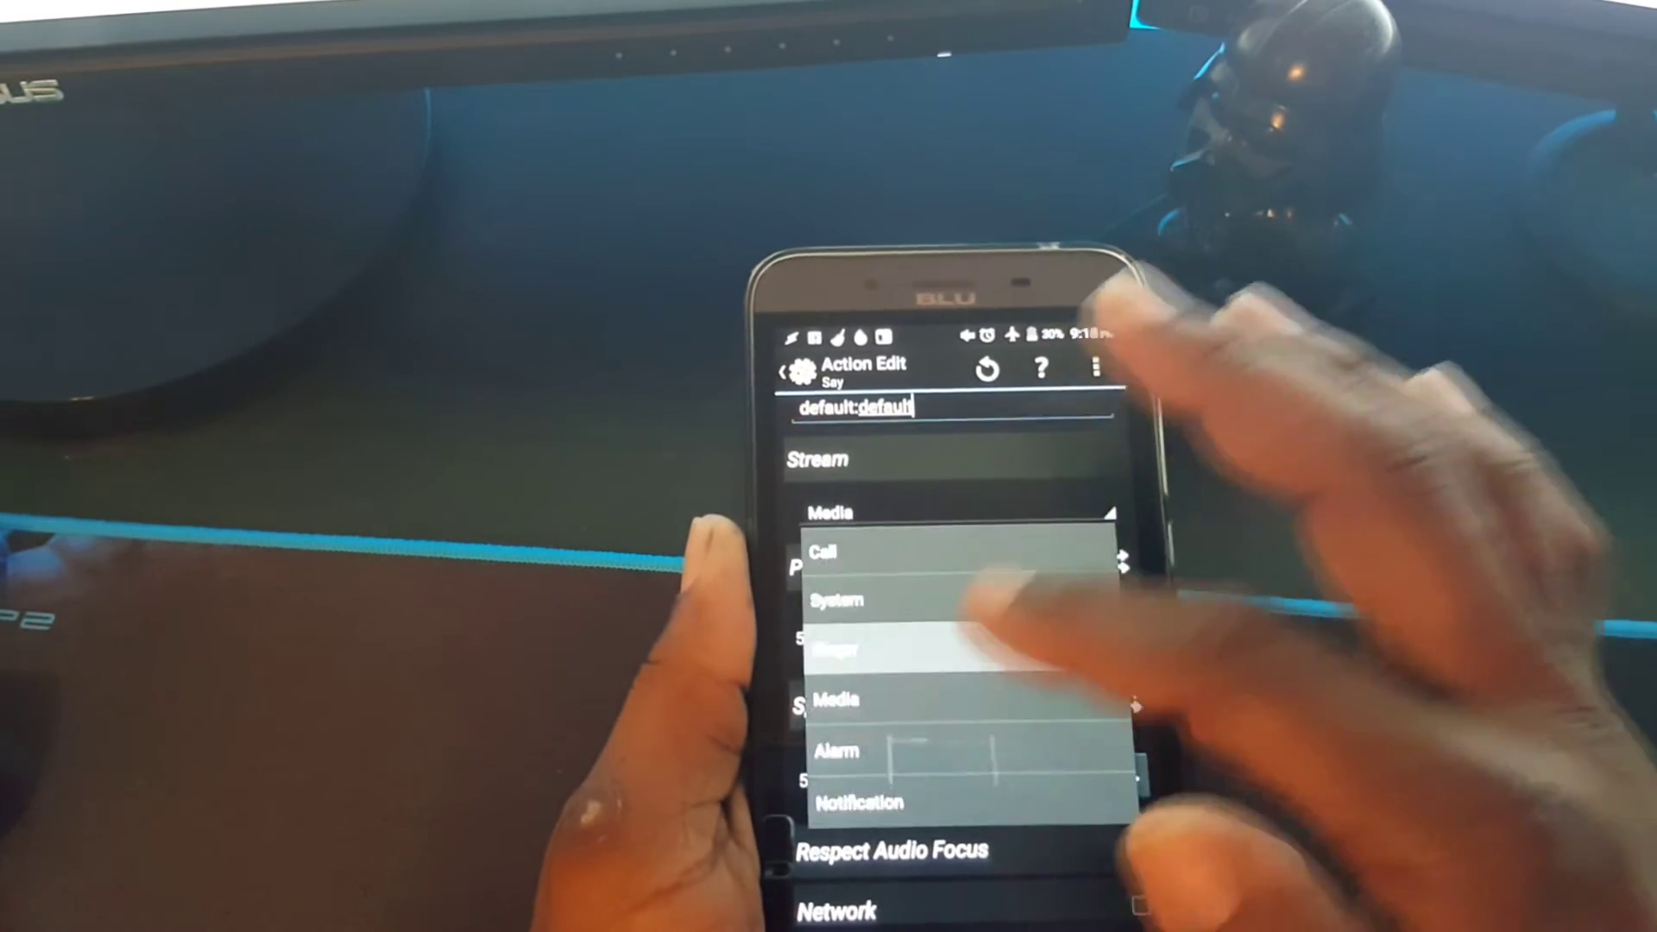
Try the Ringer stream, dismiss the warning, keep Media and save the Say action.
{"action": "left_click", "coordinate": [907, 647]}
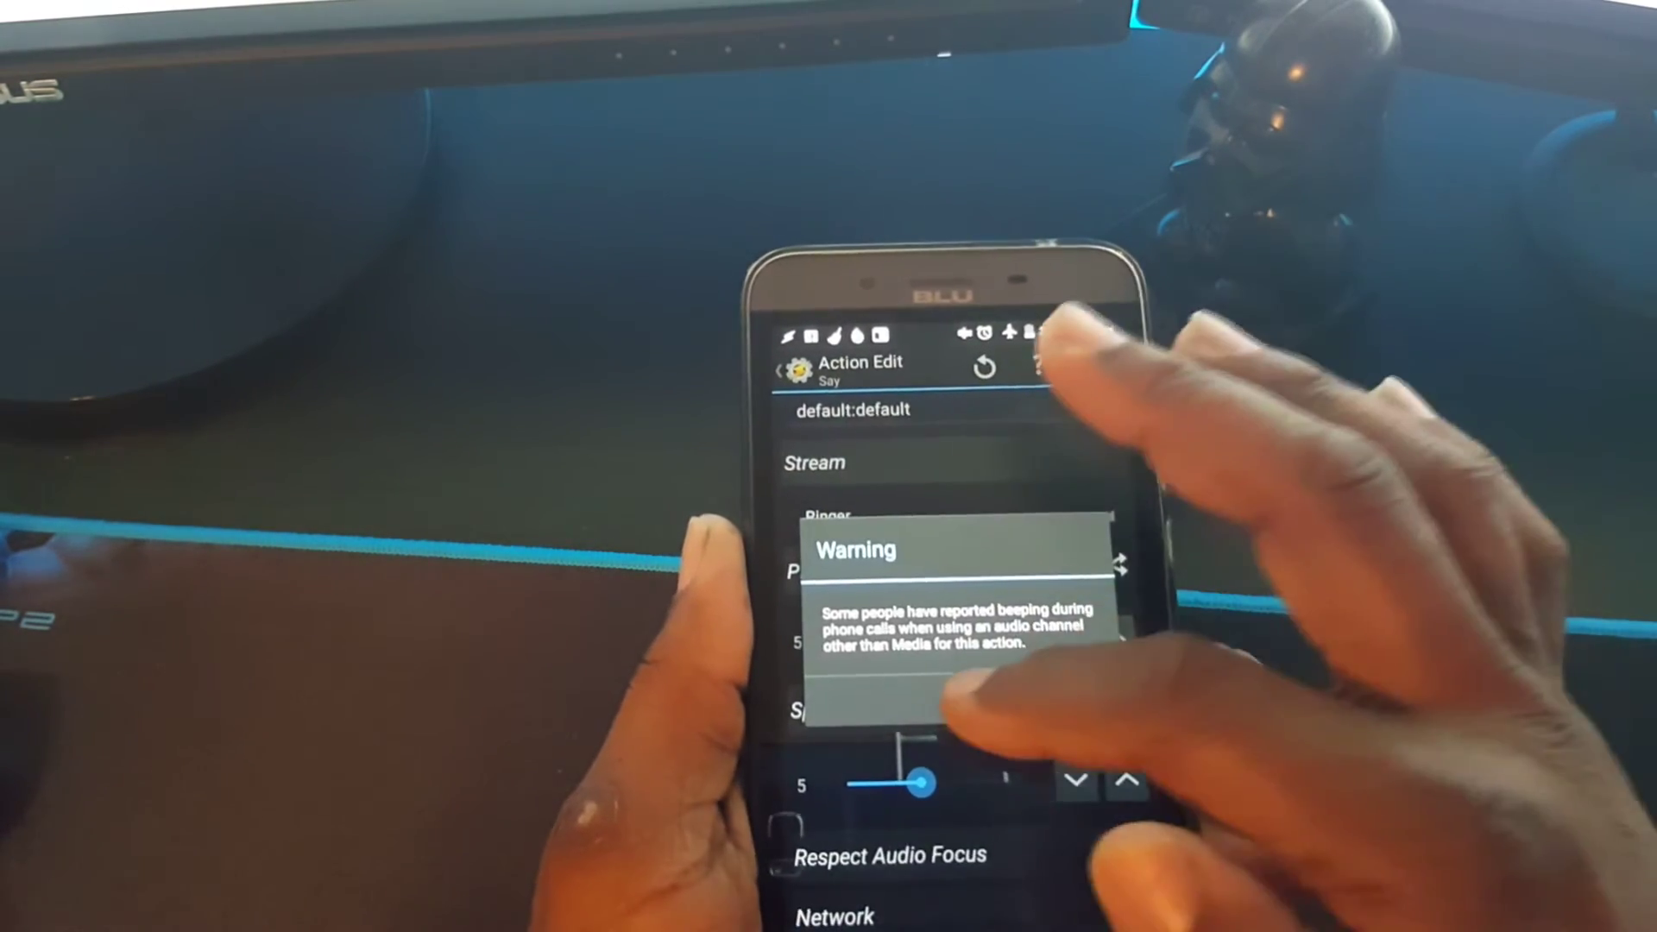
{"action": "left_click", "coordinate": [958, 699]}
{"action": "left_click", "coordinate": [958, 516]}
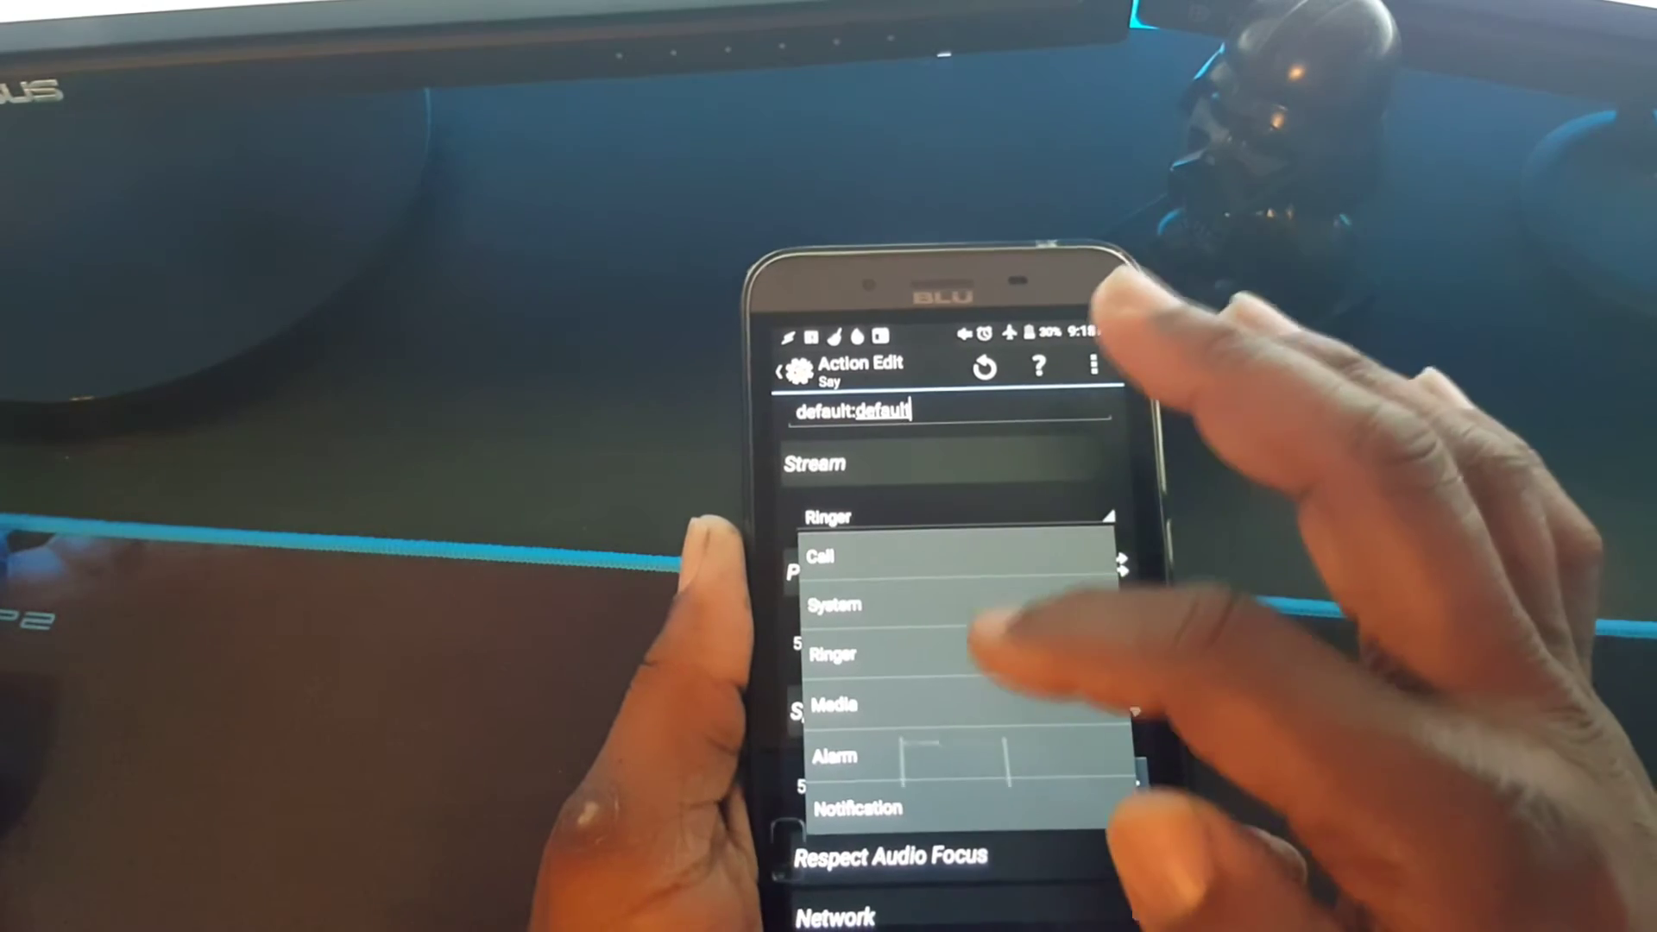
{"action": "left_click", "coordinate": [906, 703]}
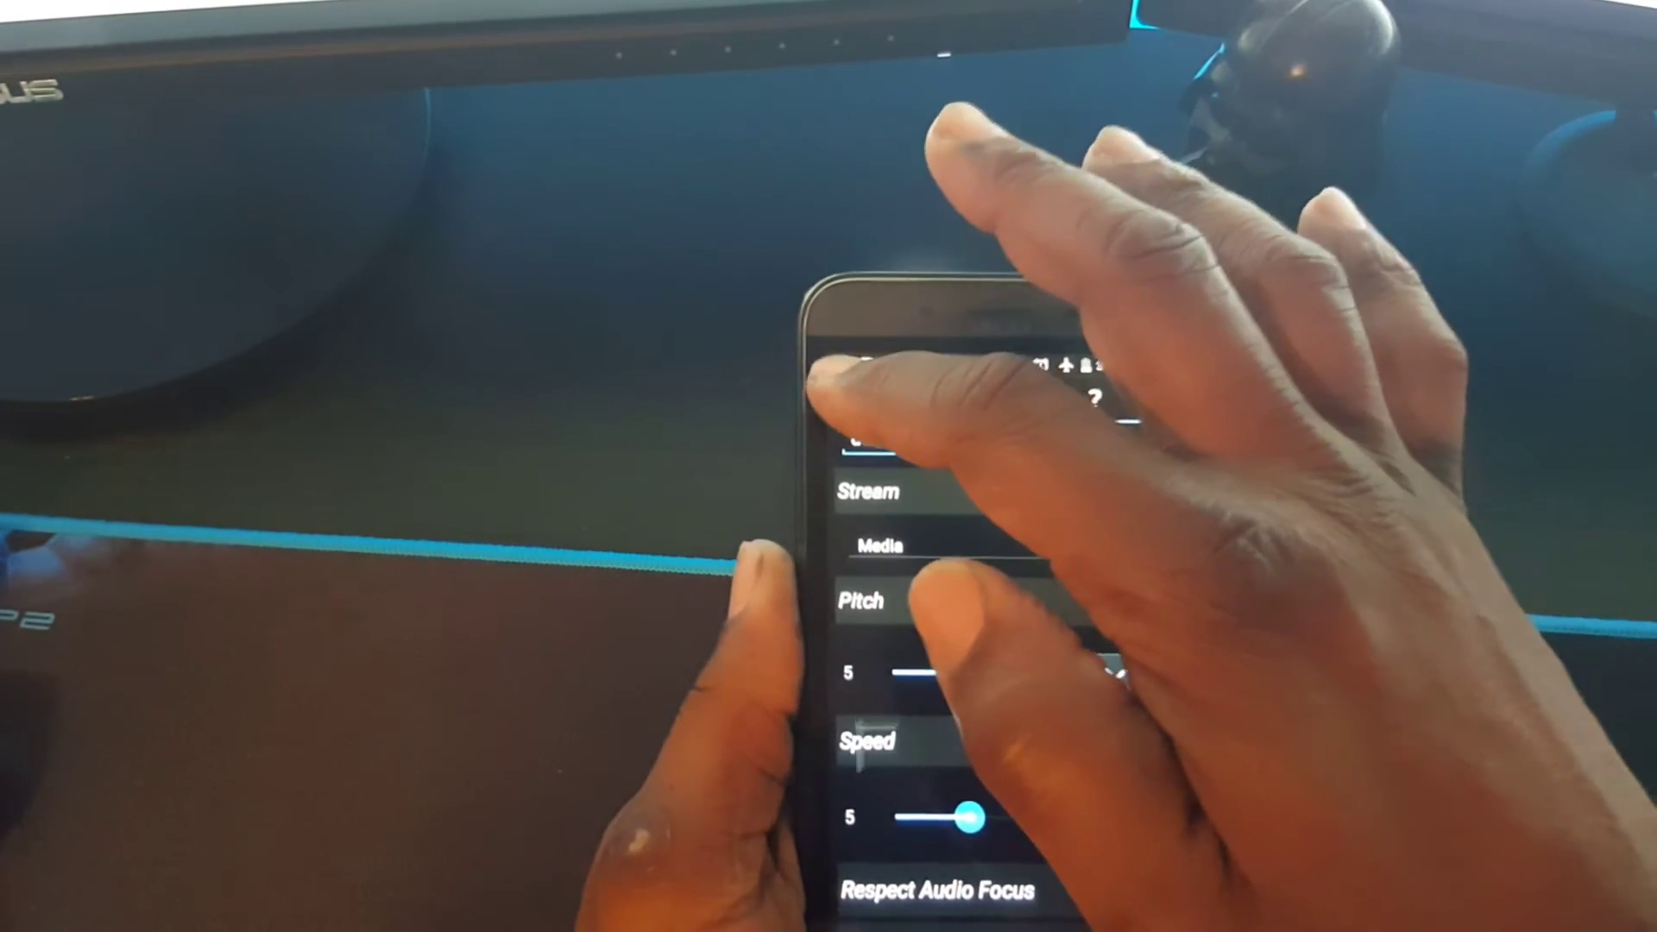
{"action": "left_click", "coordinate": [805, 378]}
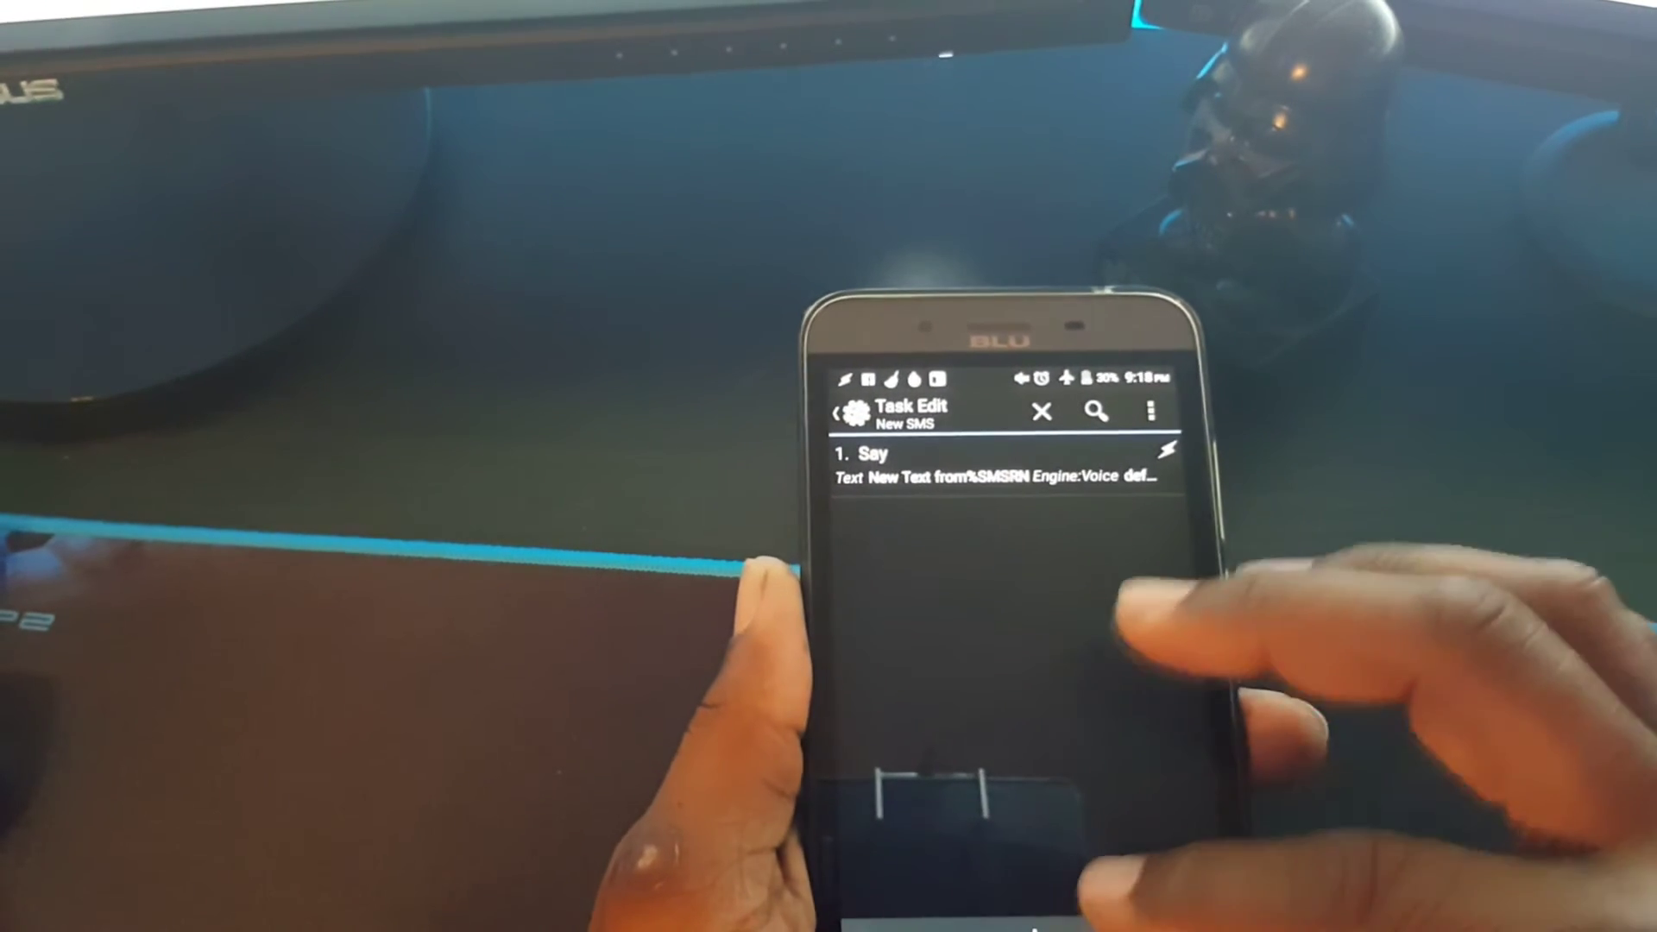
Add a Task > Wait action of 10 seconds as the second step.
{"action": "left_click", "coordinate": [942, 802]}
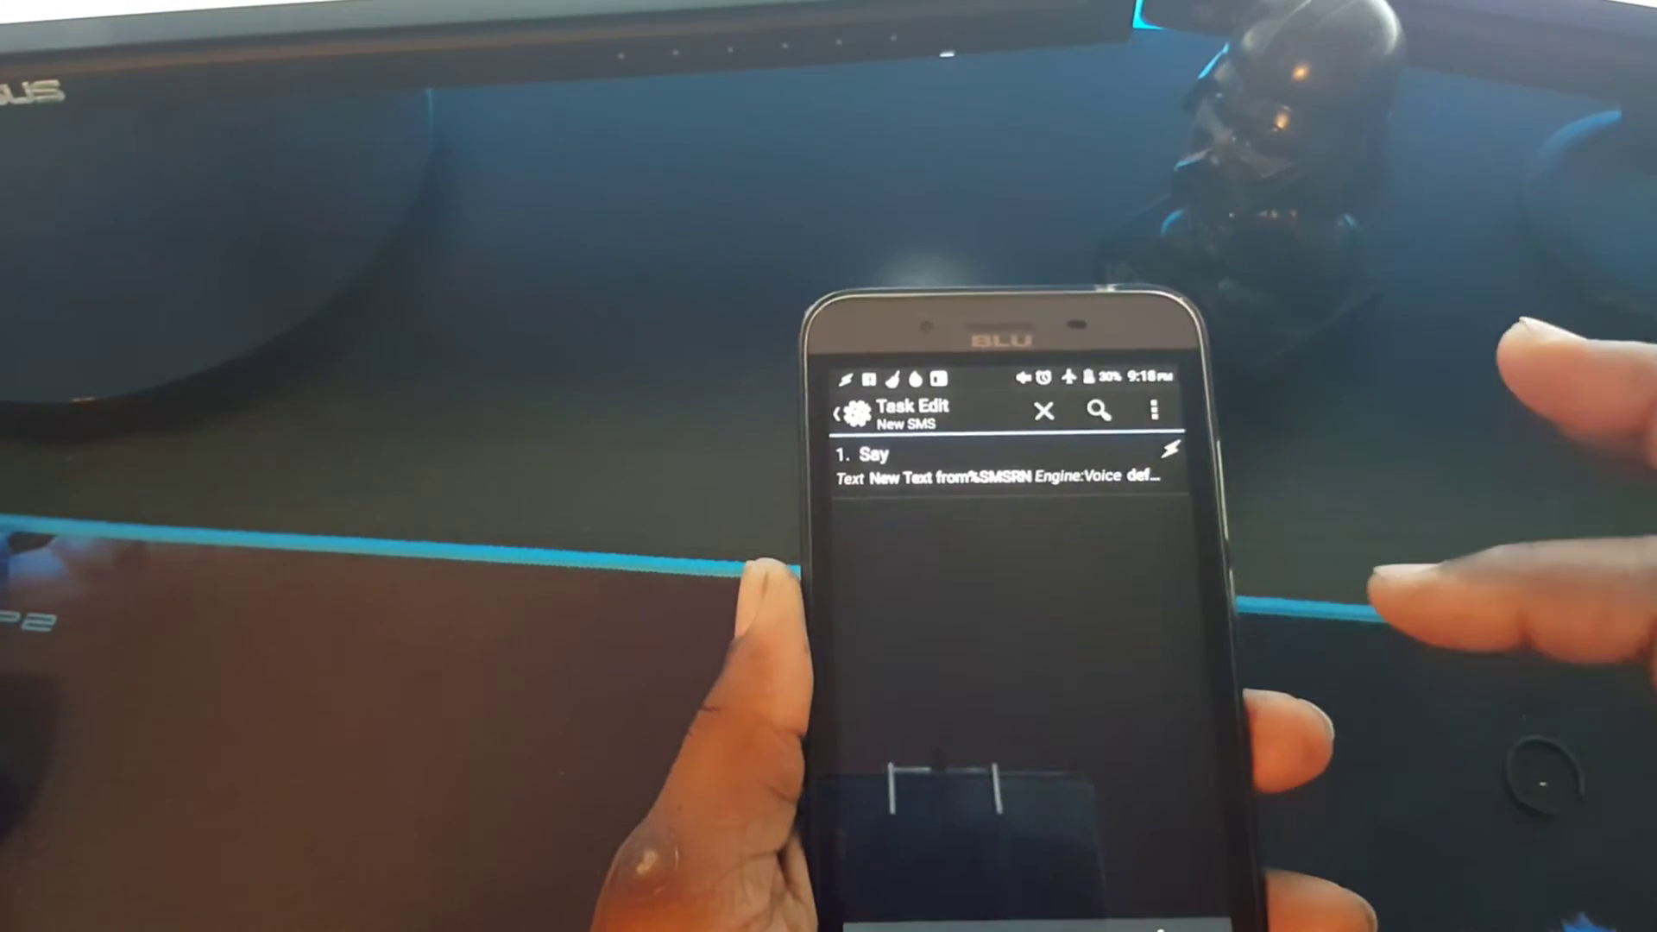
{"action": "left_click", "coordinate": [1031, 796]}
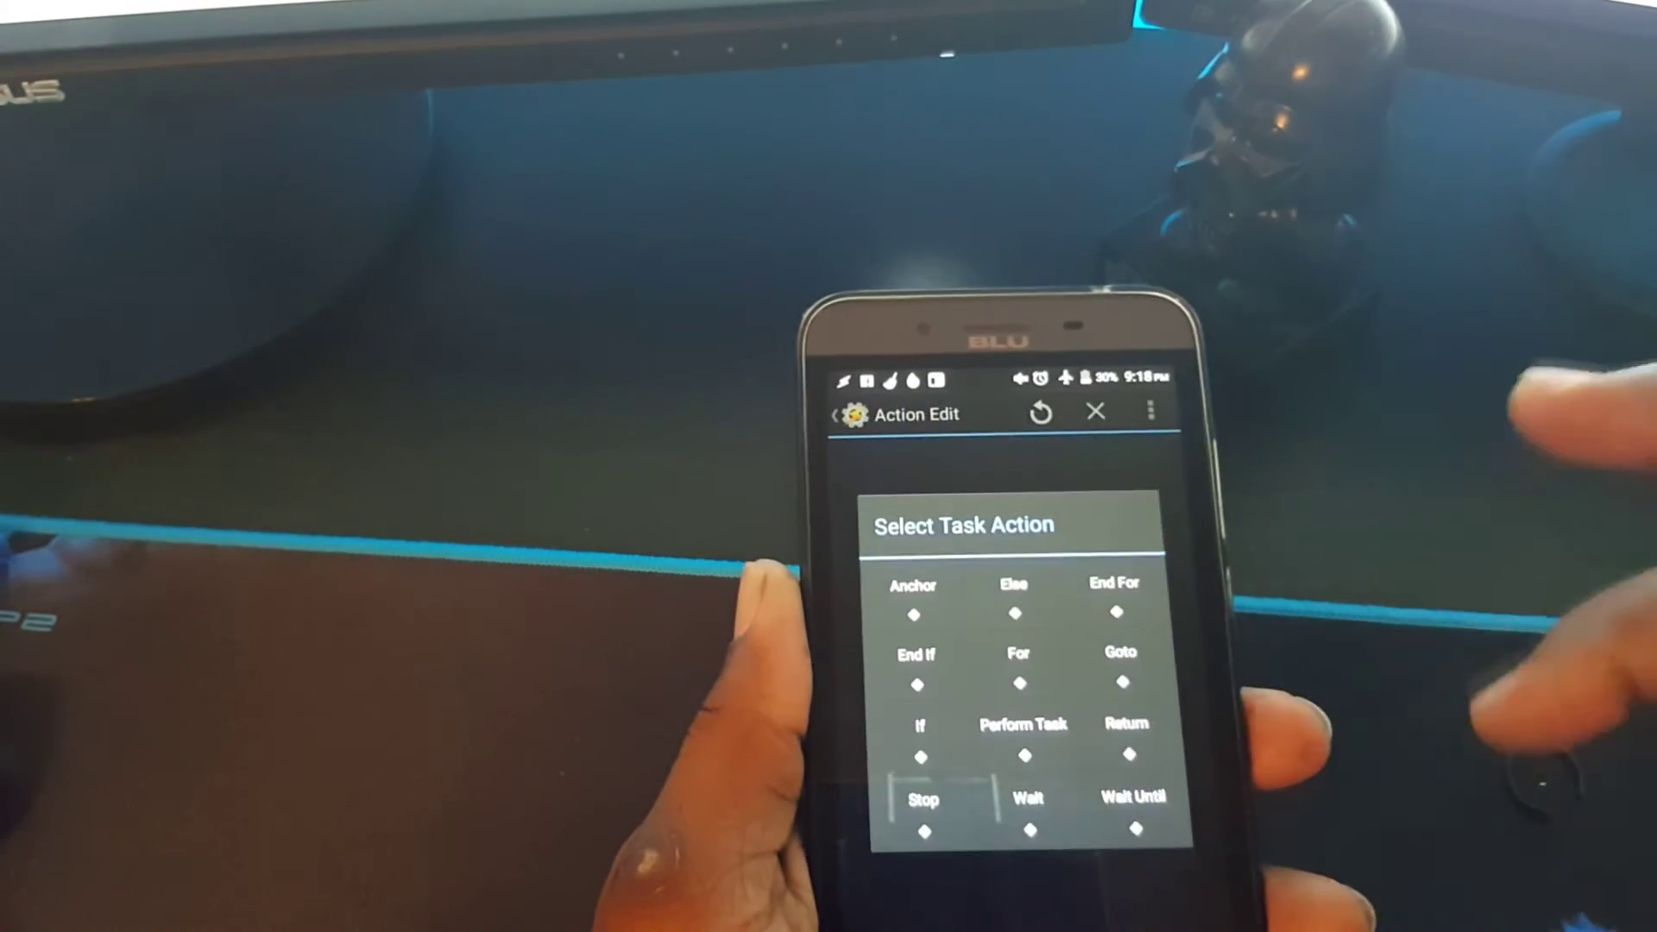
{"action": "left_click", "coordinate": [1030, 798]}
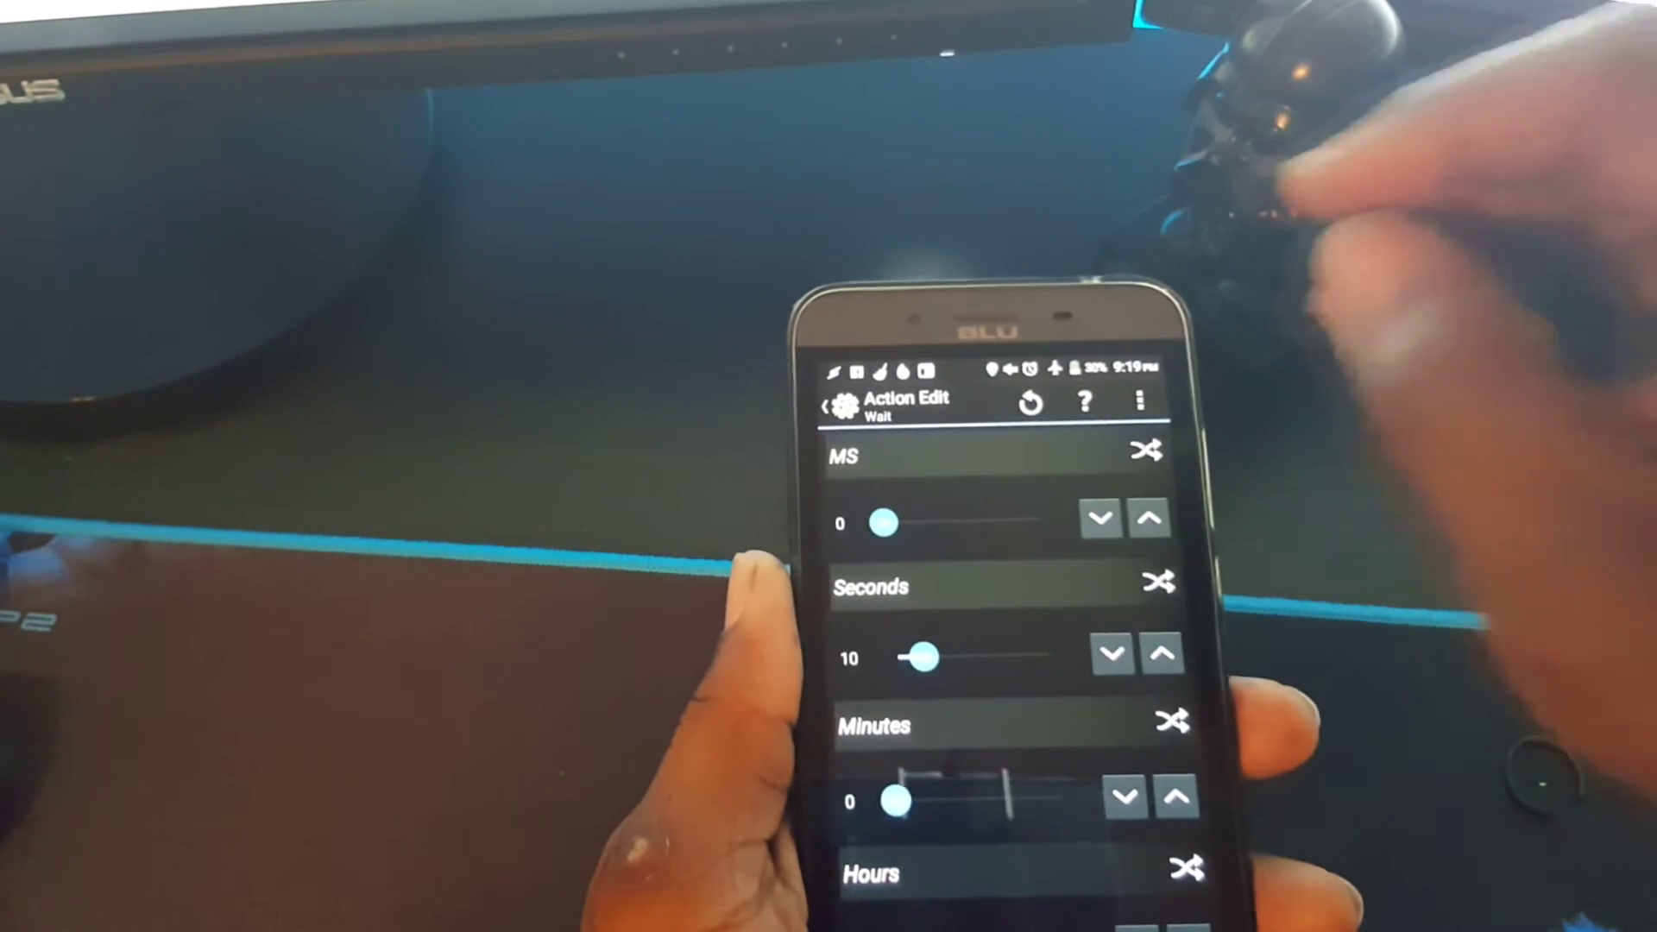
{"action": "left_click", "coordinate": [839, 391]}
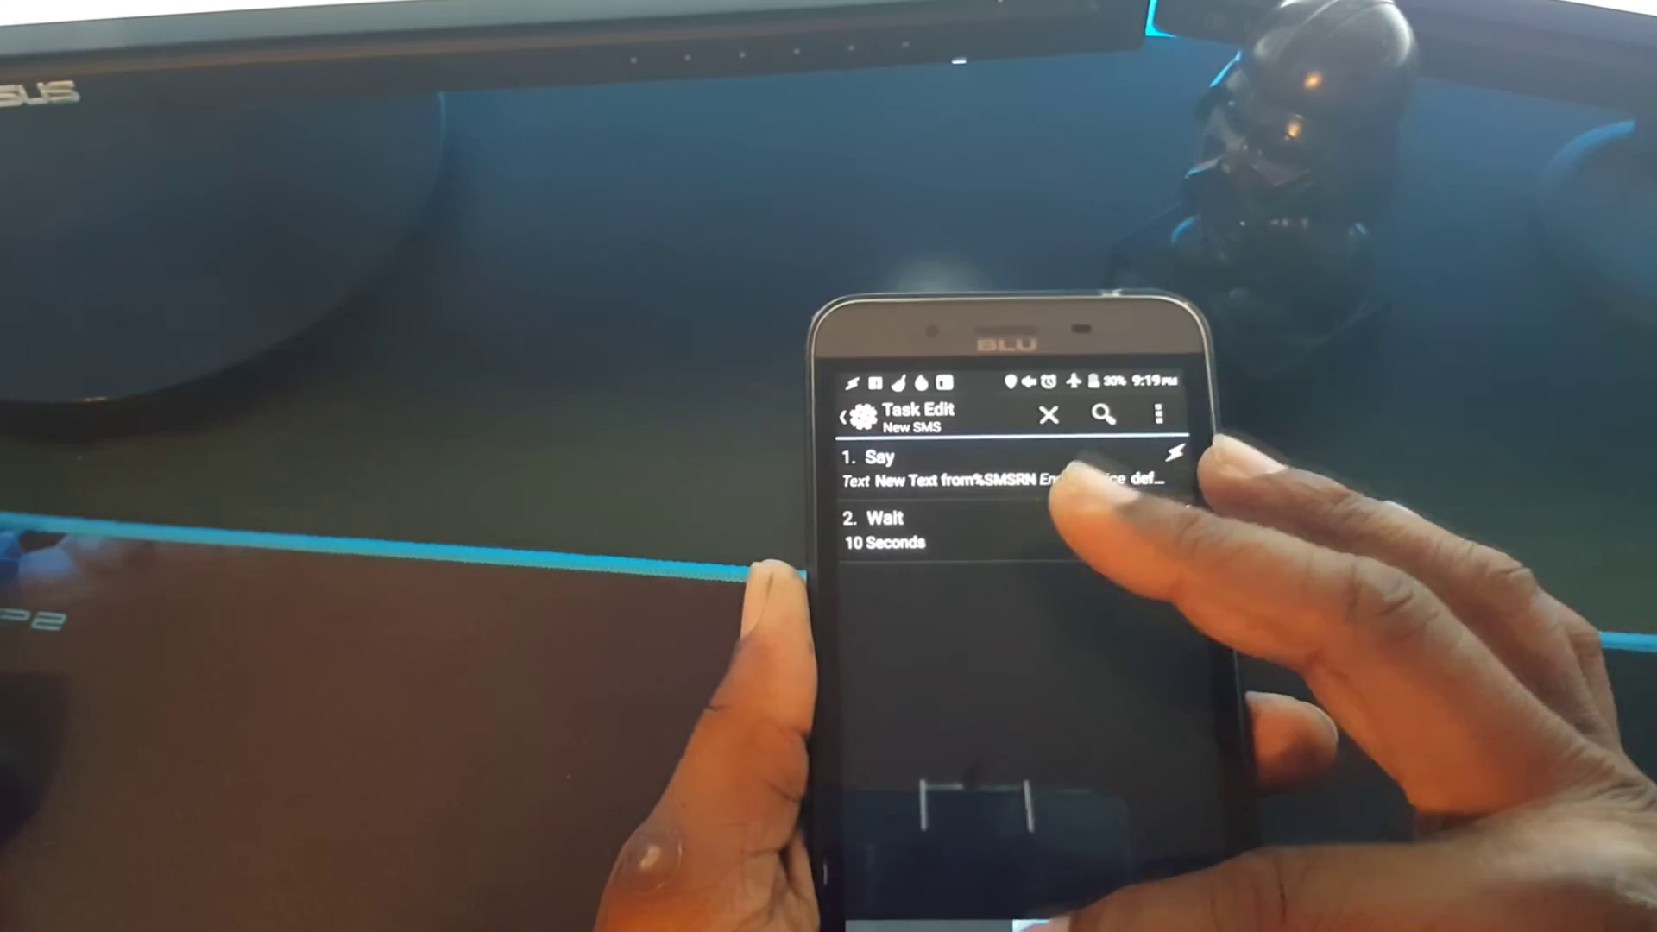
Add an App > Launch App action targeting Textra as the third step.
{"action": "left_click", "coordinate": [972, 899]}
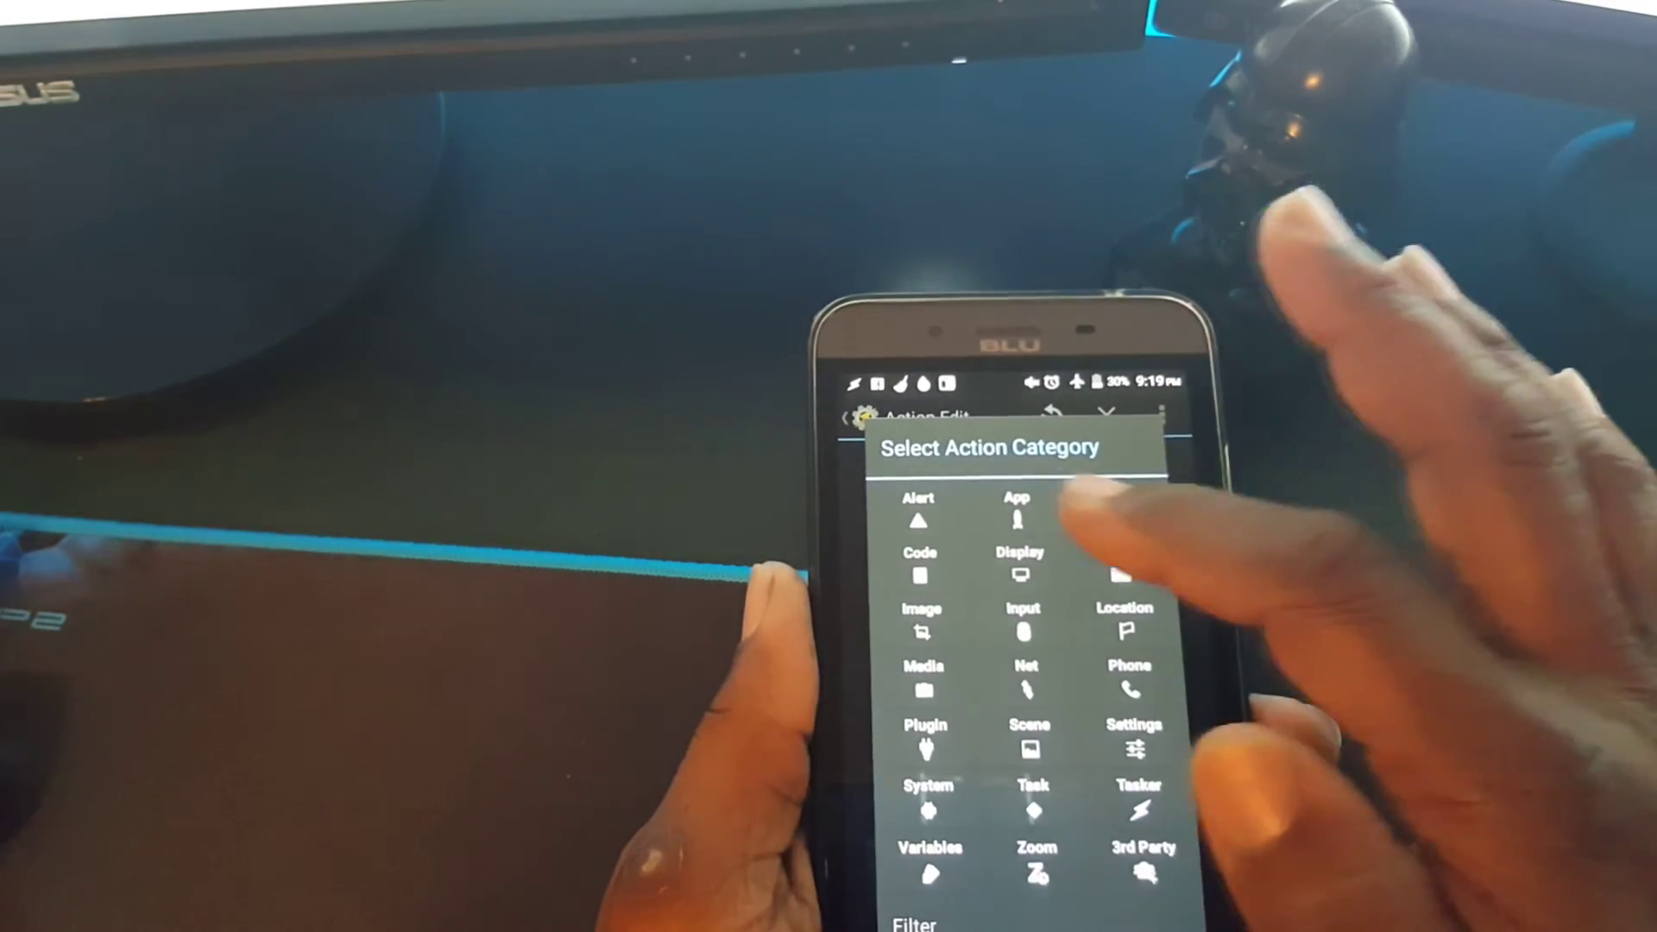
{"action": "left_click", "coordinate": [1017, 511]}
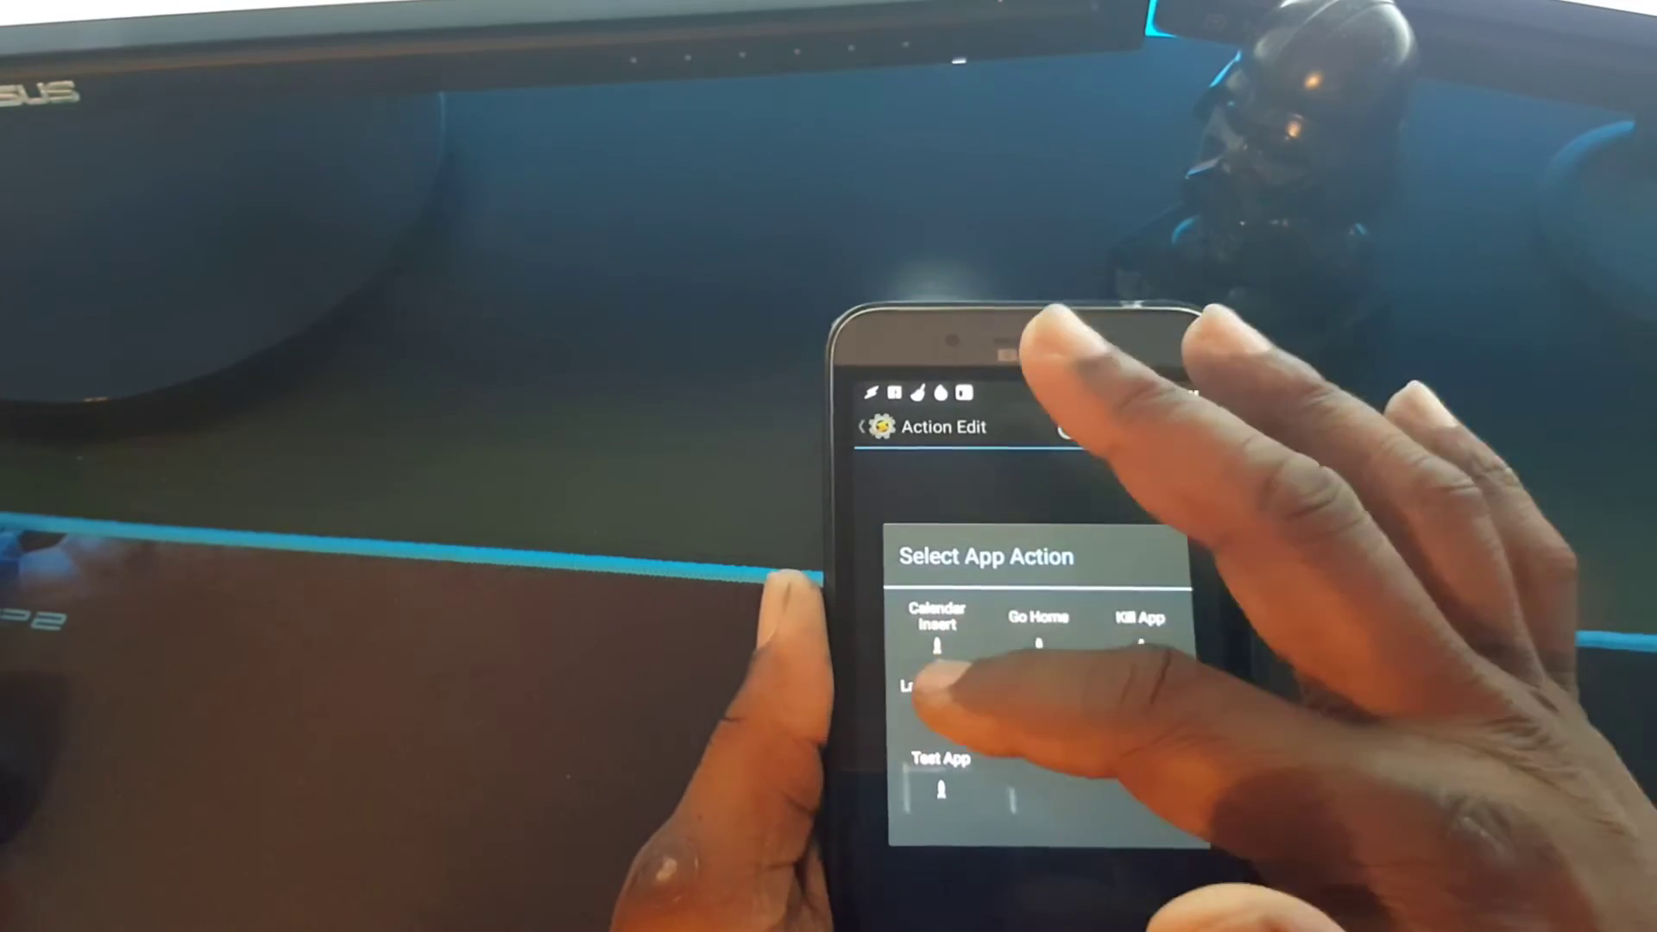
{"action": "left_click", "coordinate": [922, 684]}
{"action": "left_click", "coordinate": [1176, 473]}
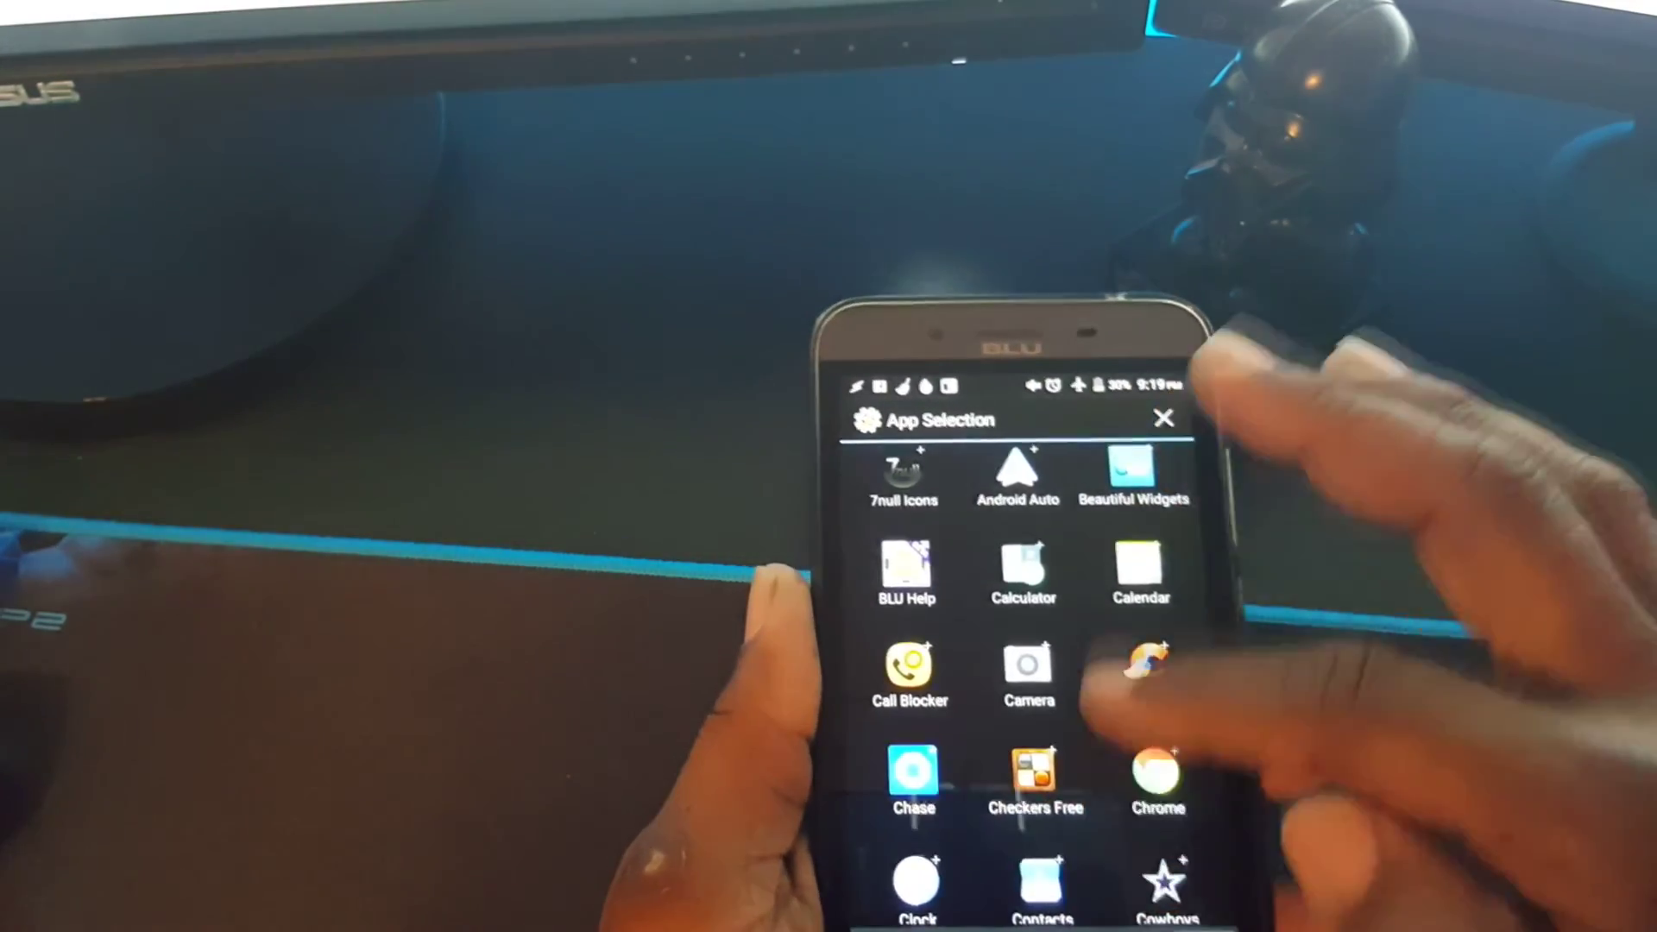
{"action": "scroll", "coordinate": [1010, 673], "scroll_direction": "down", "scroll_amount": 5}
{"action": "scroll", "coordinate": [1010, 648], "scroll_direction": "down", "scroll_amount": 10}
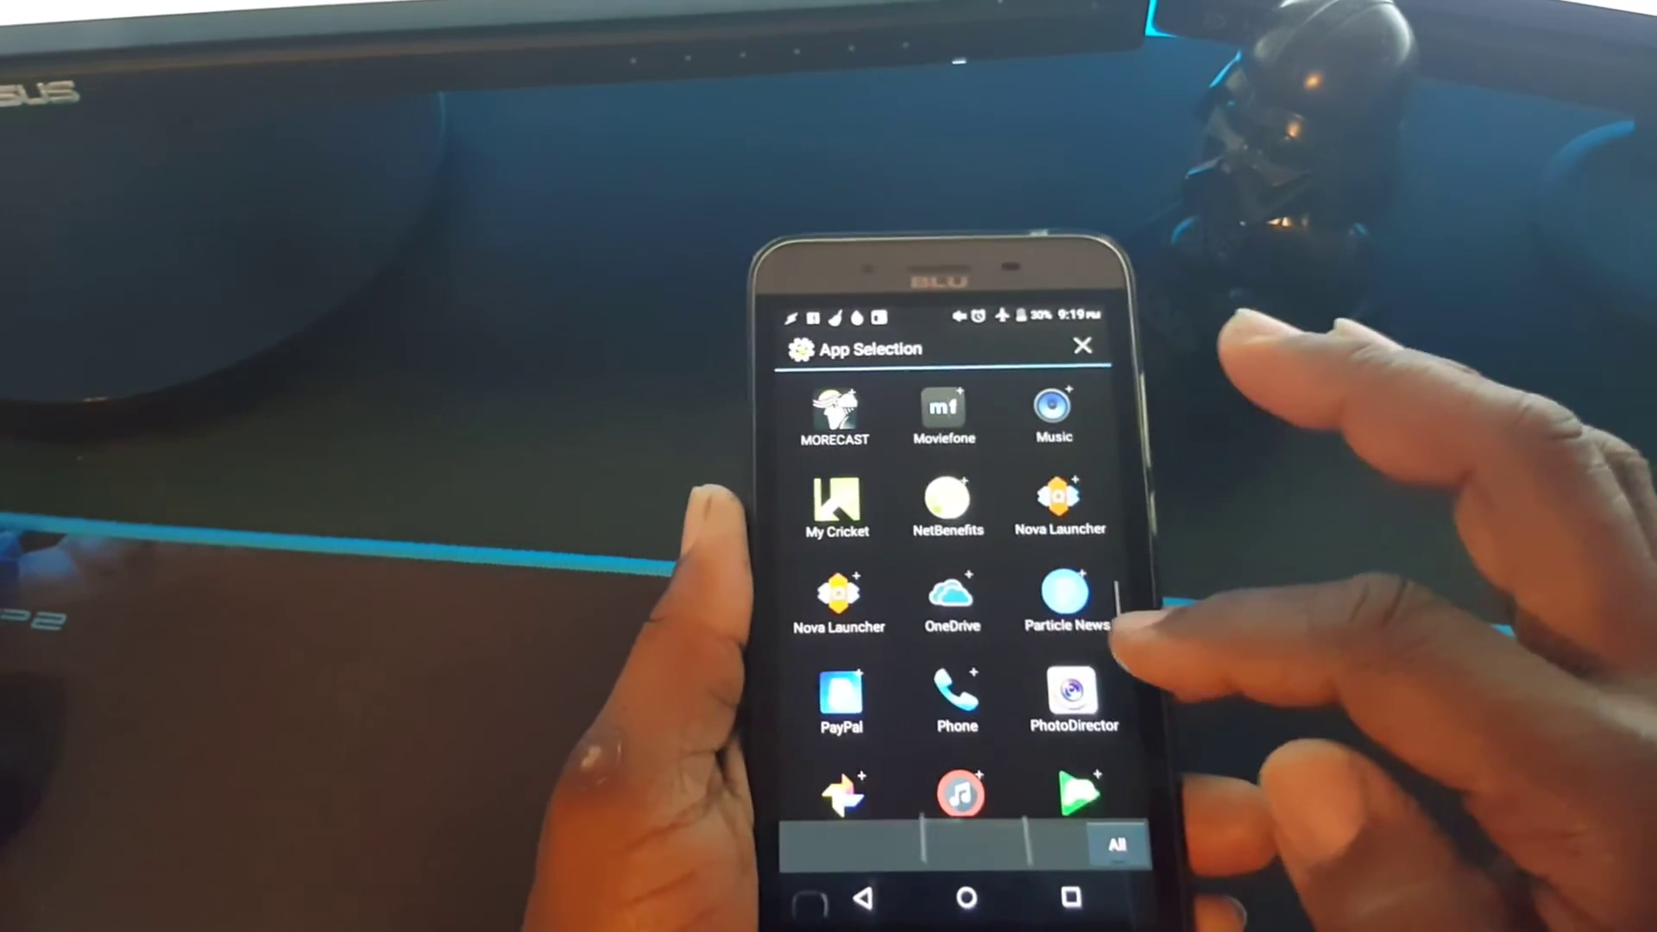
{"action": "scroll", "coordinate": [965, 596], "scroll_direction": "down", "scroll_amount": 3}
{"action": "scroll", "coordinate": [964, 596], "scroll_direction": "down", "scroll_amount": 1}
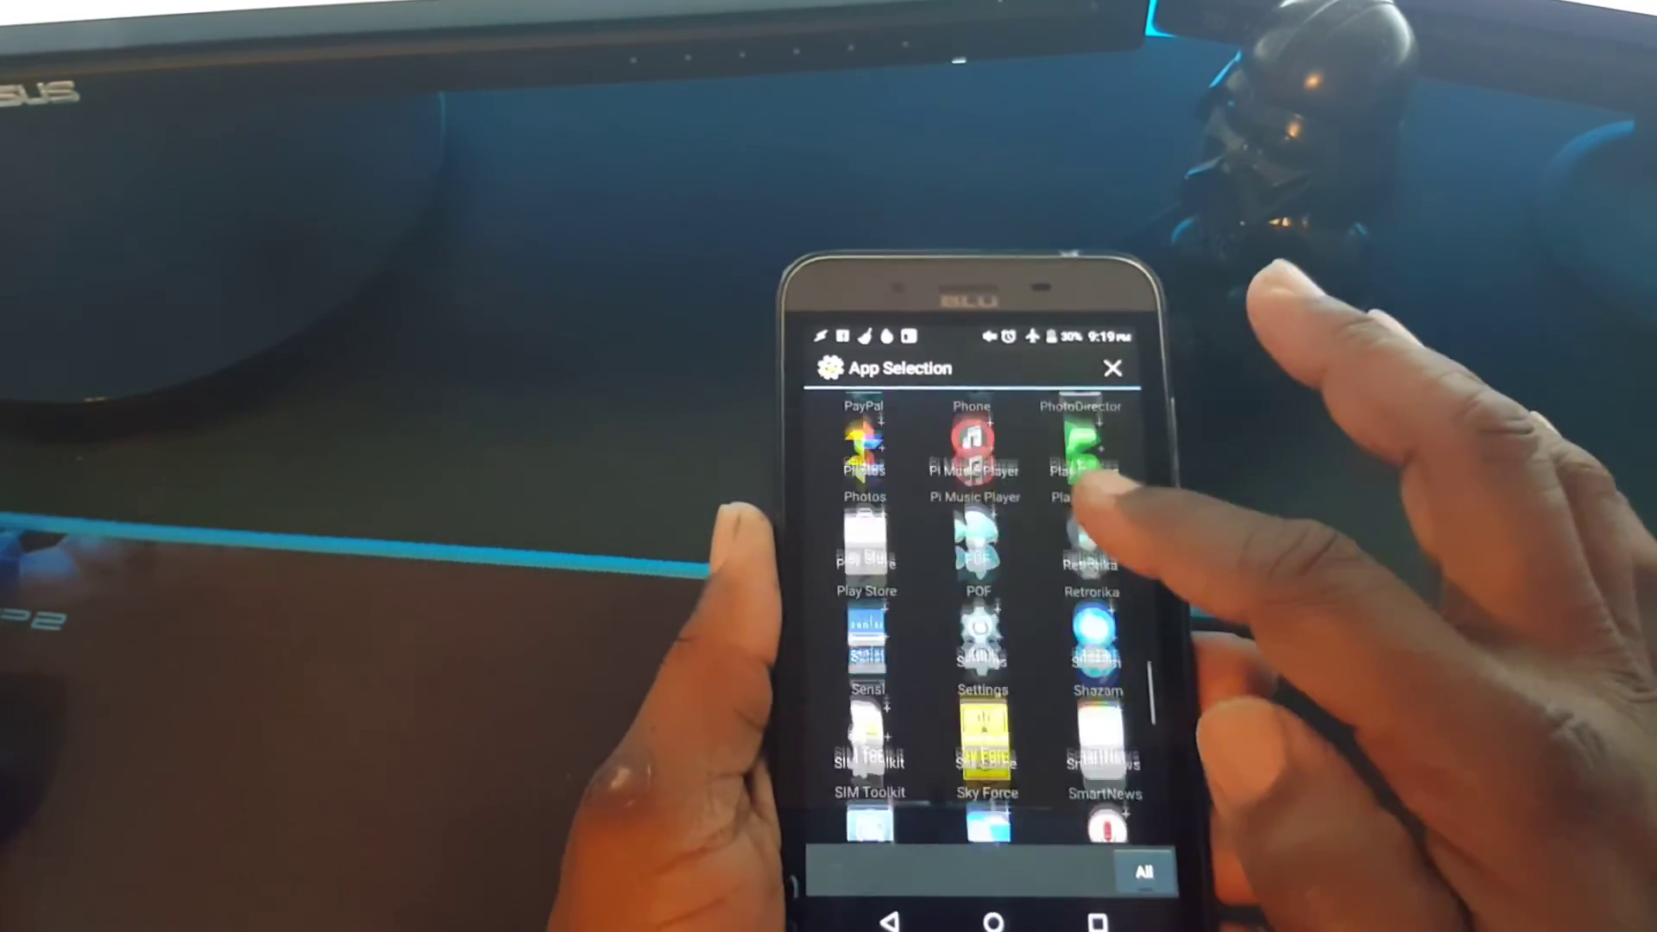
{"action": "scroll", "coordinate": [965, 595], "scroll_direction": "down", "scroll_amount": 1}
{"action": "scroll", "coordinate": [965, 595], "scroll_direction": "down", "scroll_amount": 2}
{"action": "scroll", "coordinate": [971, 609], "scroll_direction": "down", "scroll_amount": 2}
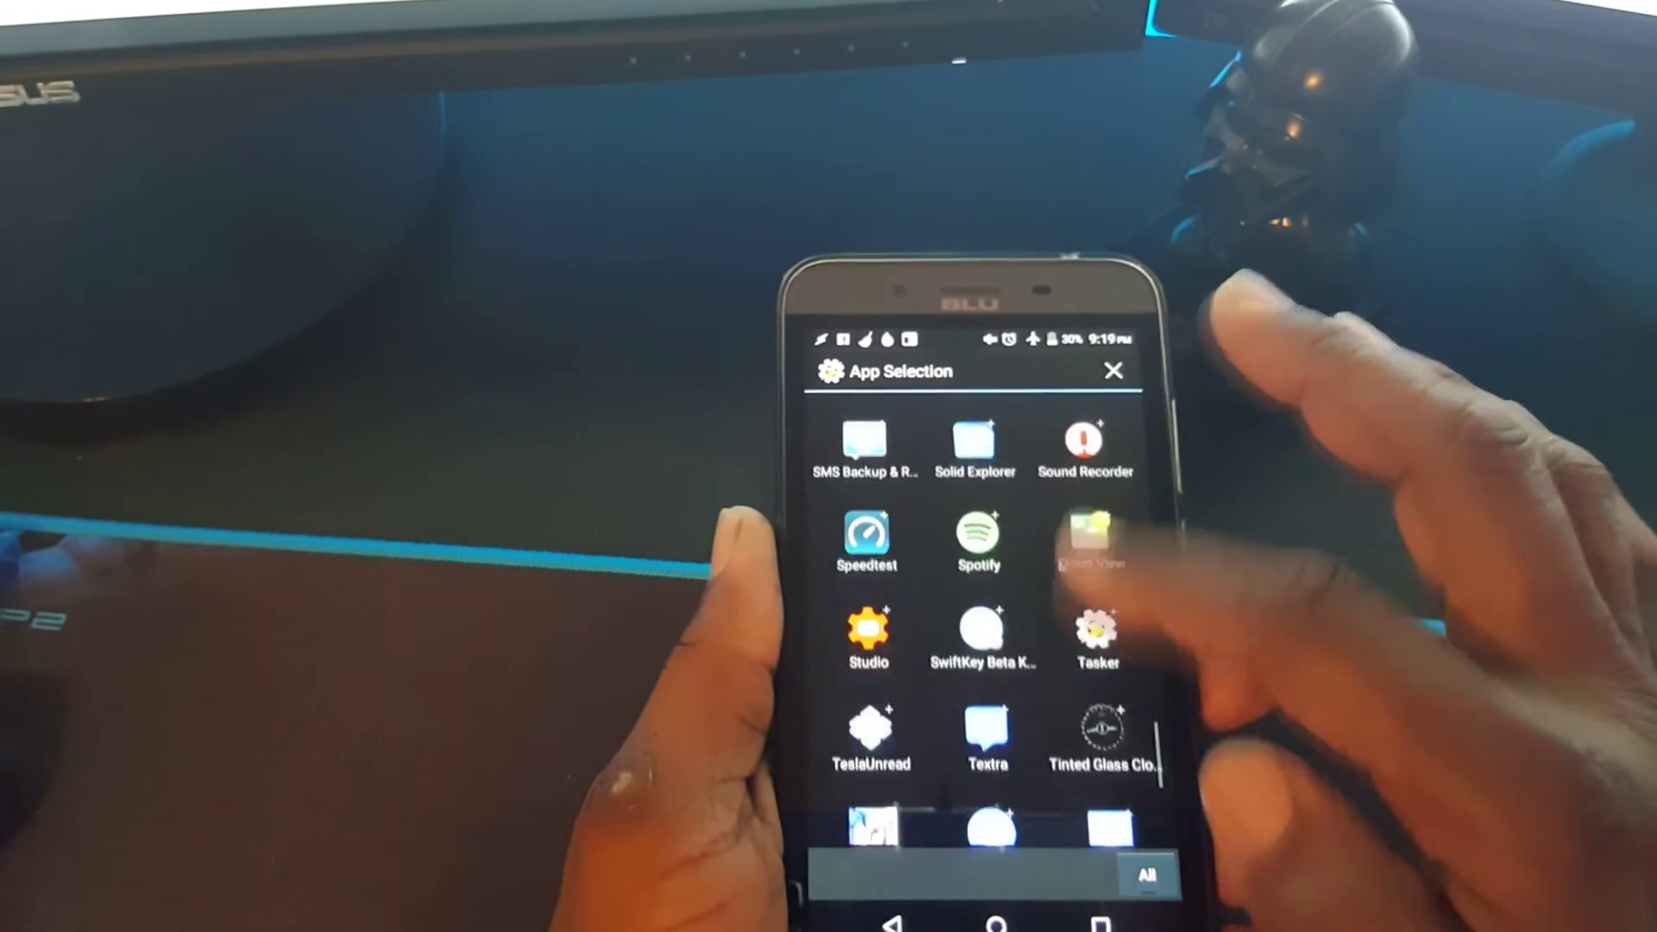
{"action": "left_click", "coordinate": [984, 724]}
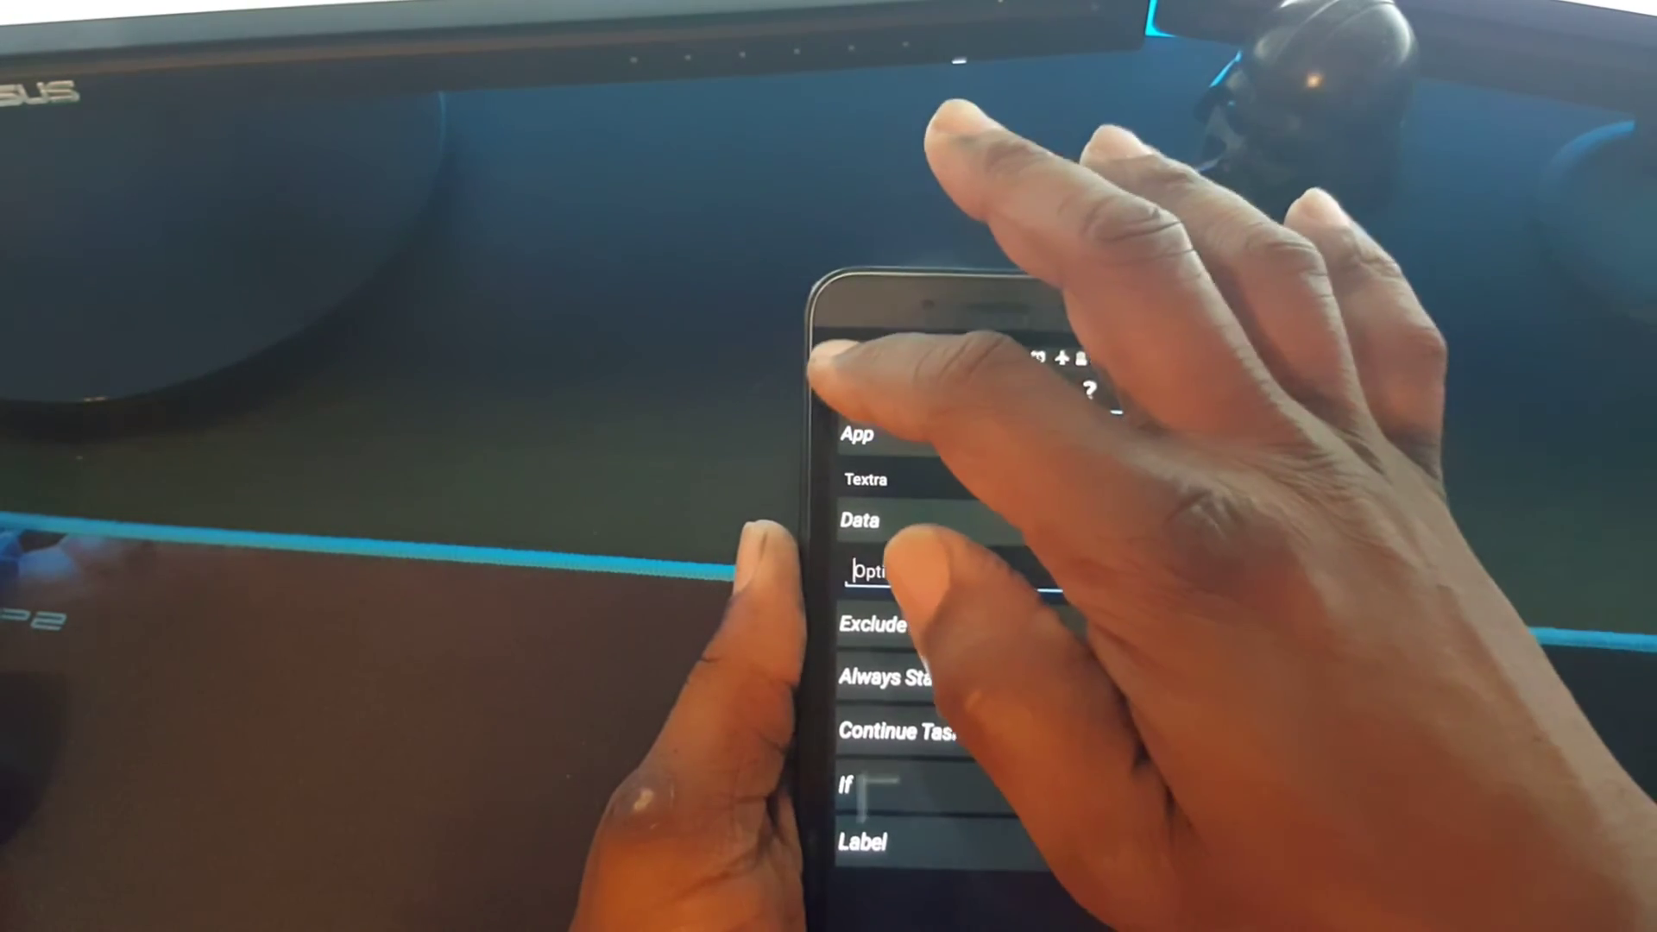
{"action": "left_click", "coordinate": [818, 374]}
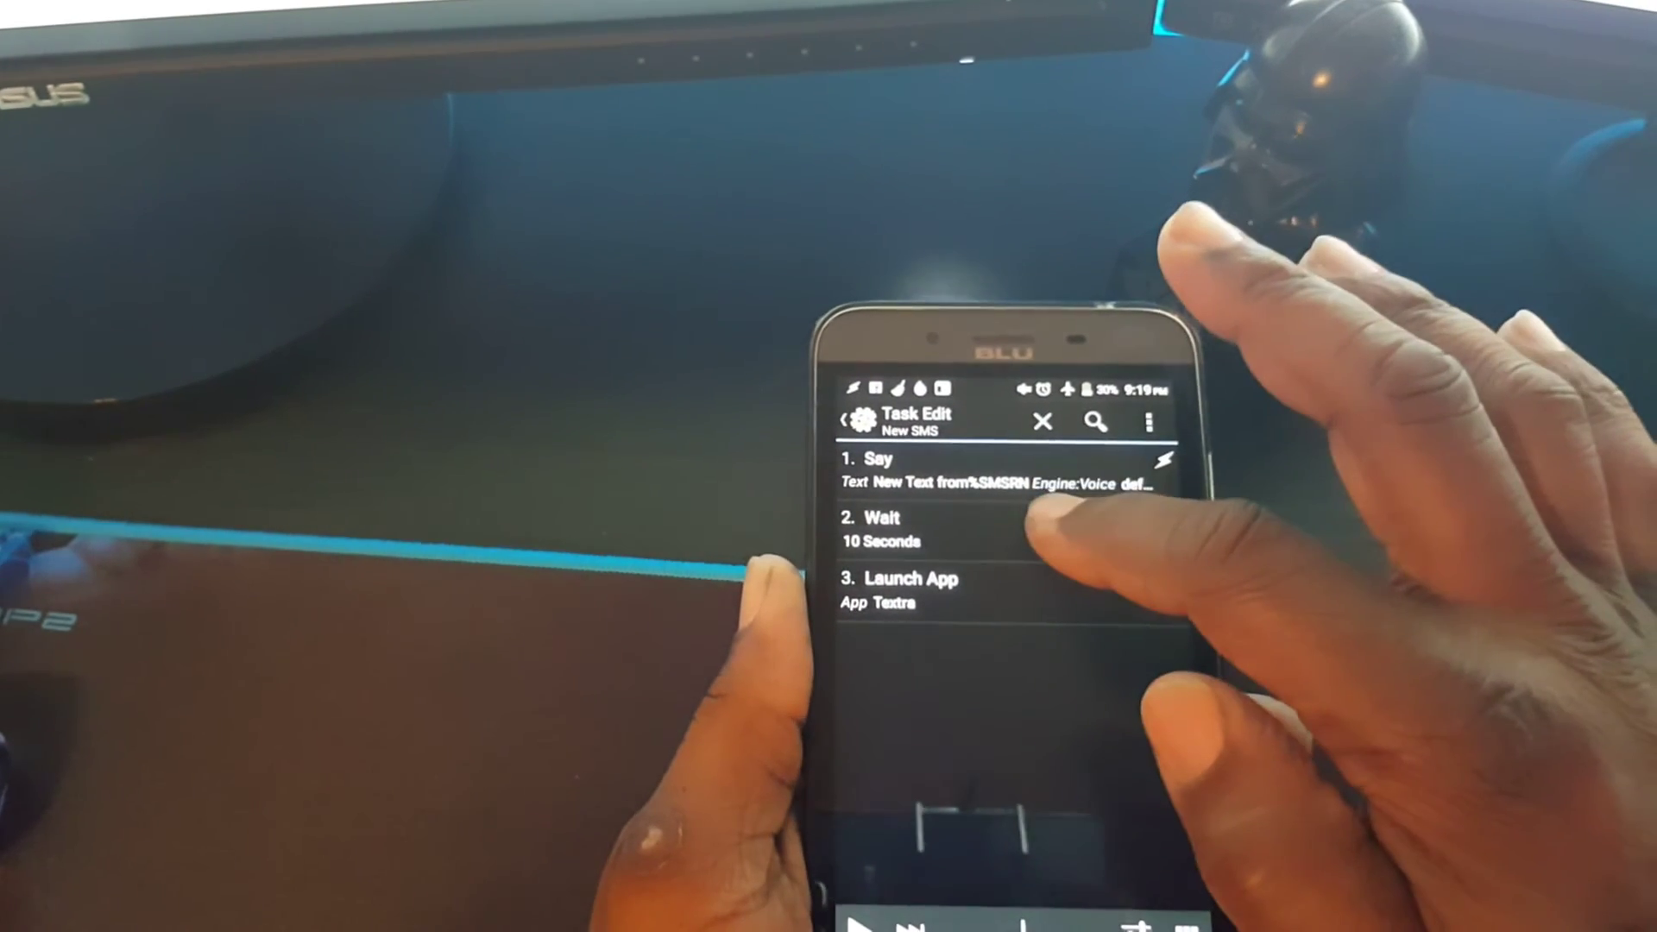
{"action": "left_click", "coordinate": [1042, 533]}
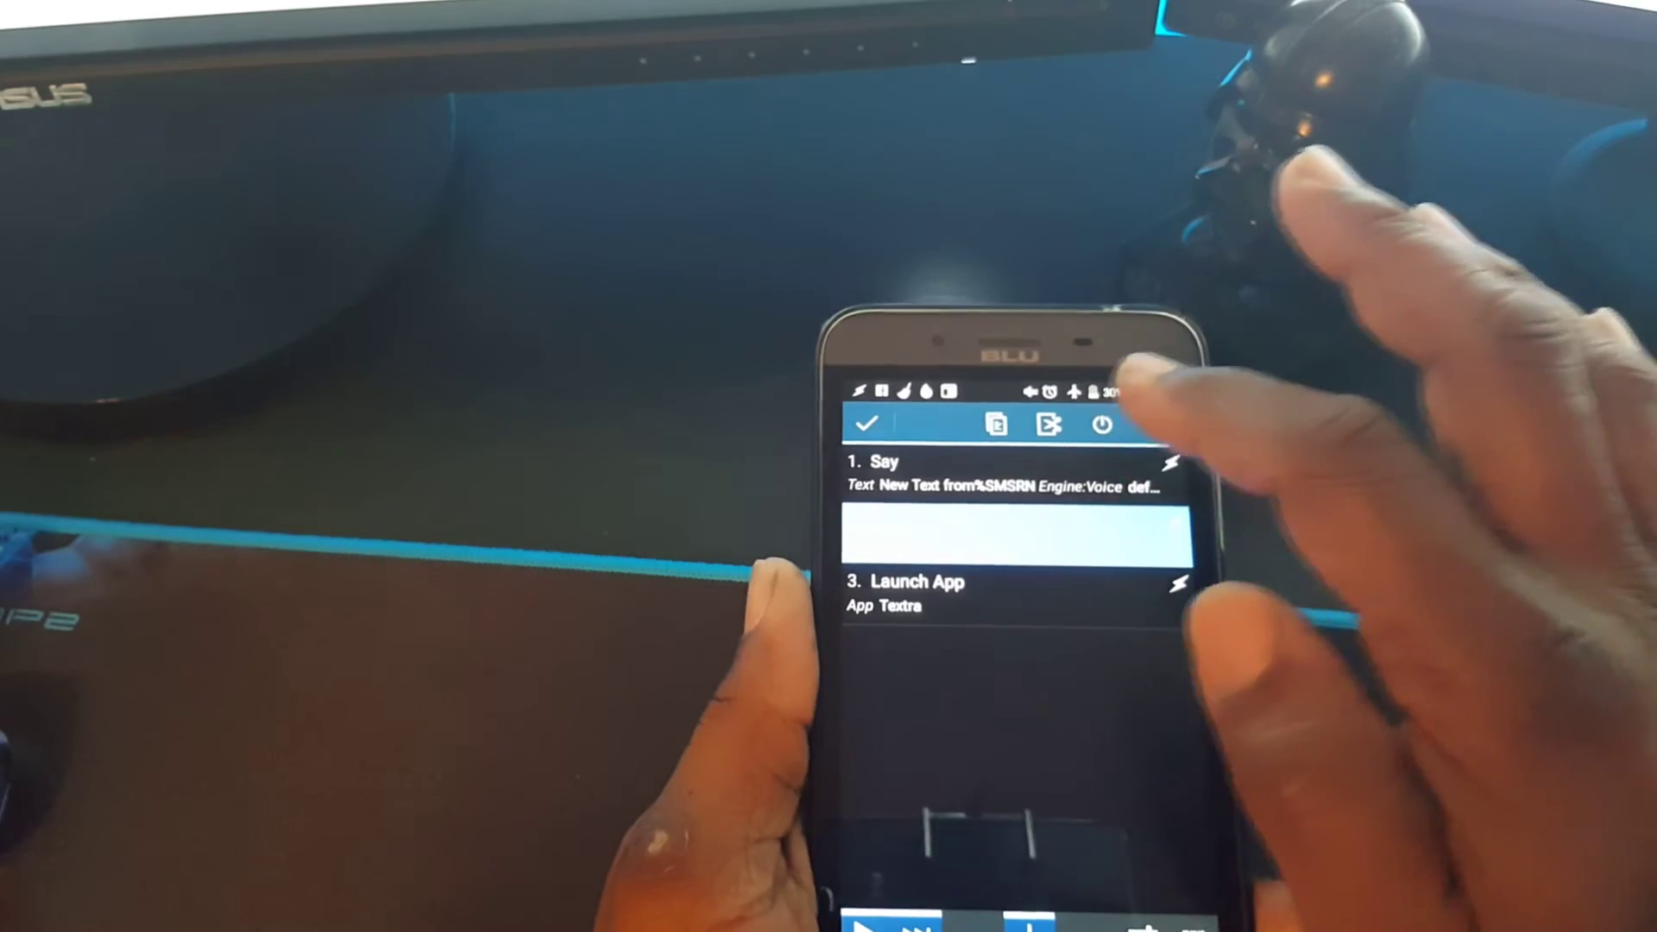
{"action": "left_click", "coordinate": [1105, 427]}
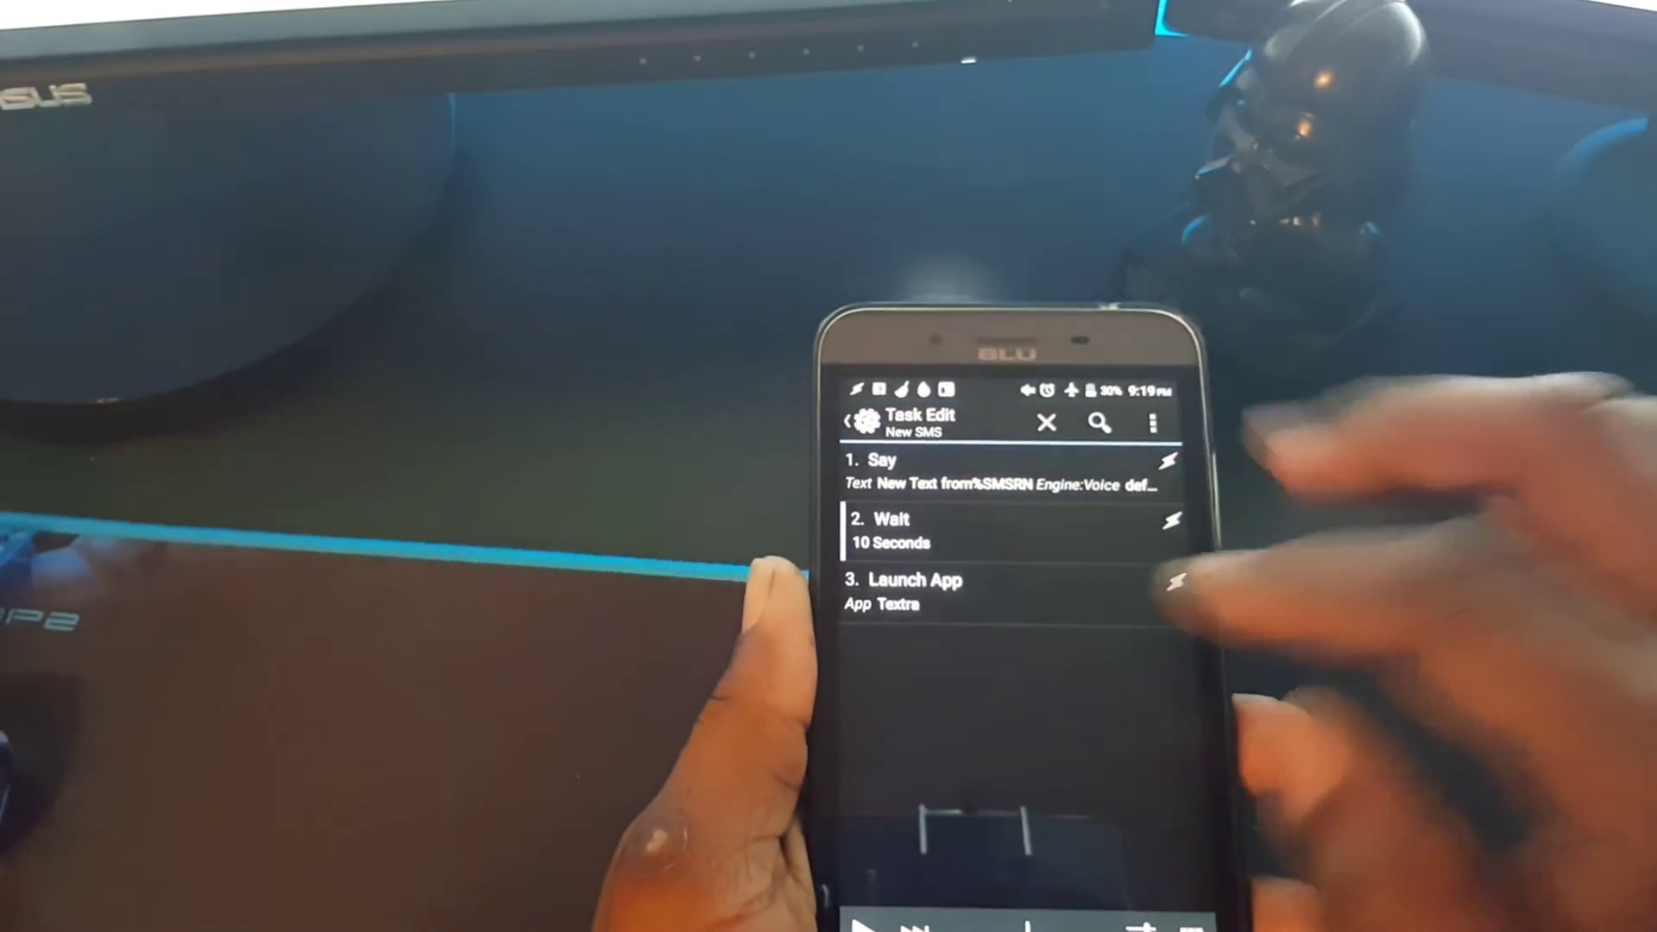
{"action": "left_click", "coordinate": [1068, 594]}
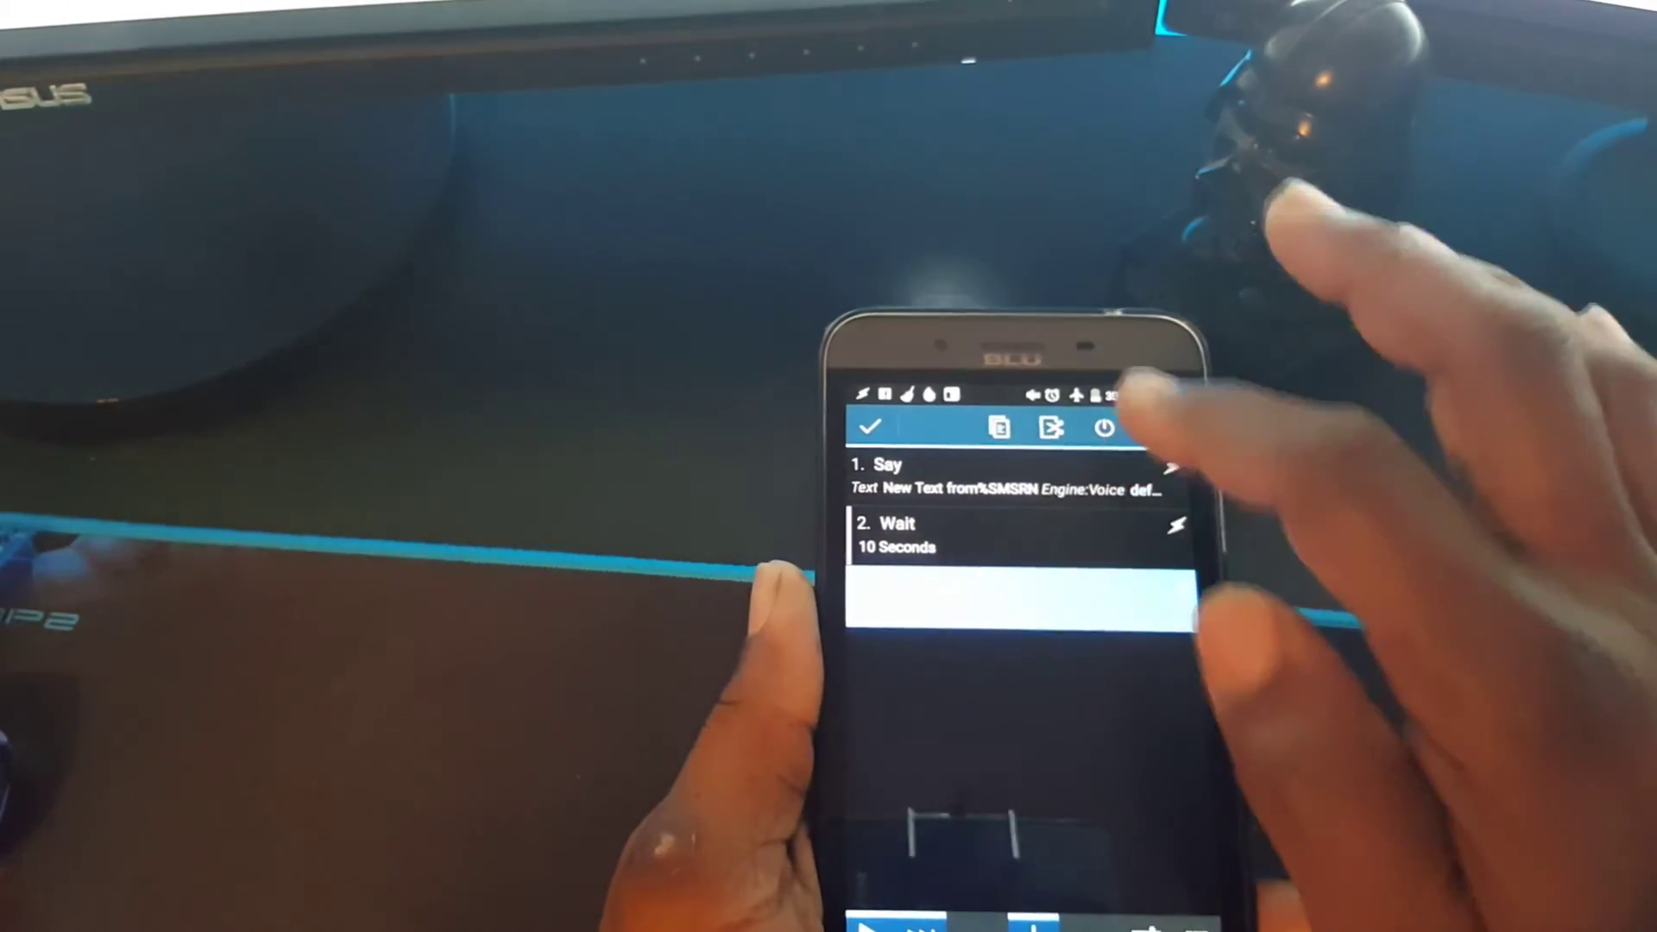
{"action": "left_click", "coordinate": [1106, 430]}
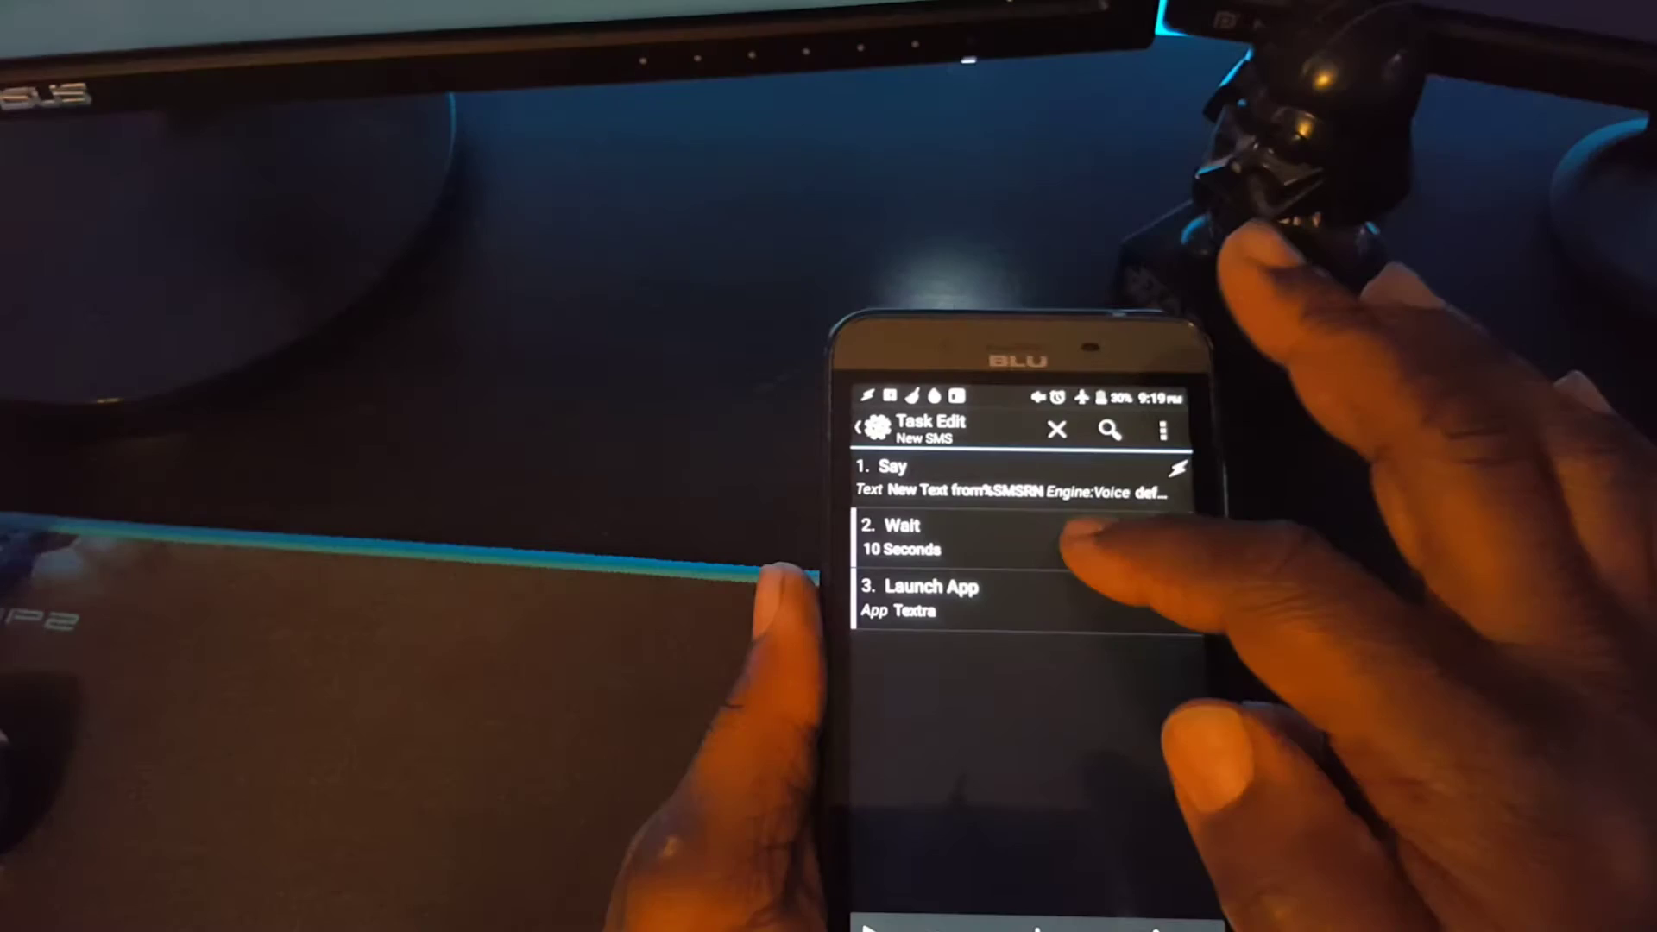
{"action": "left_click", "coordinate": [1067, 544]}
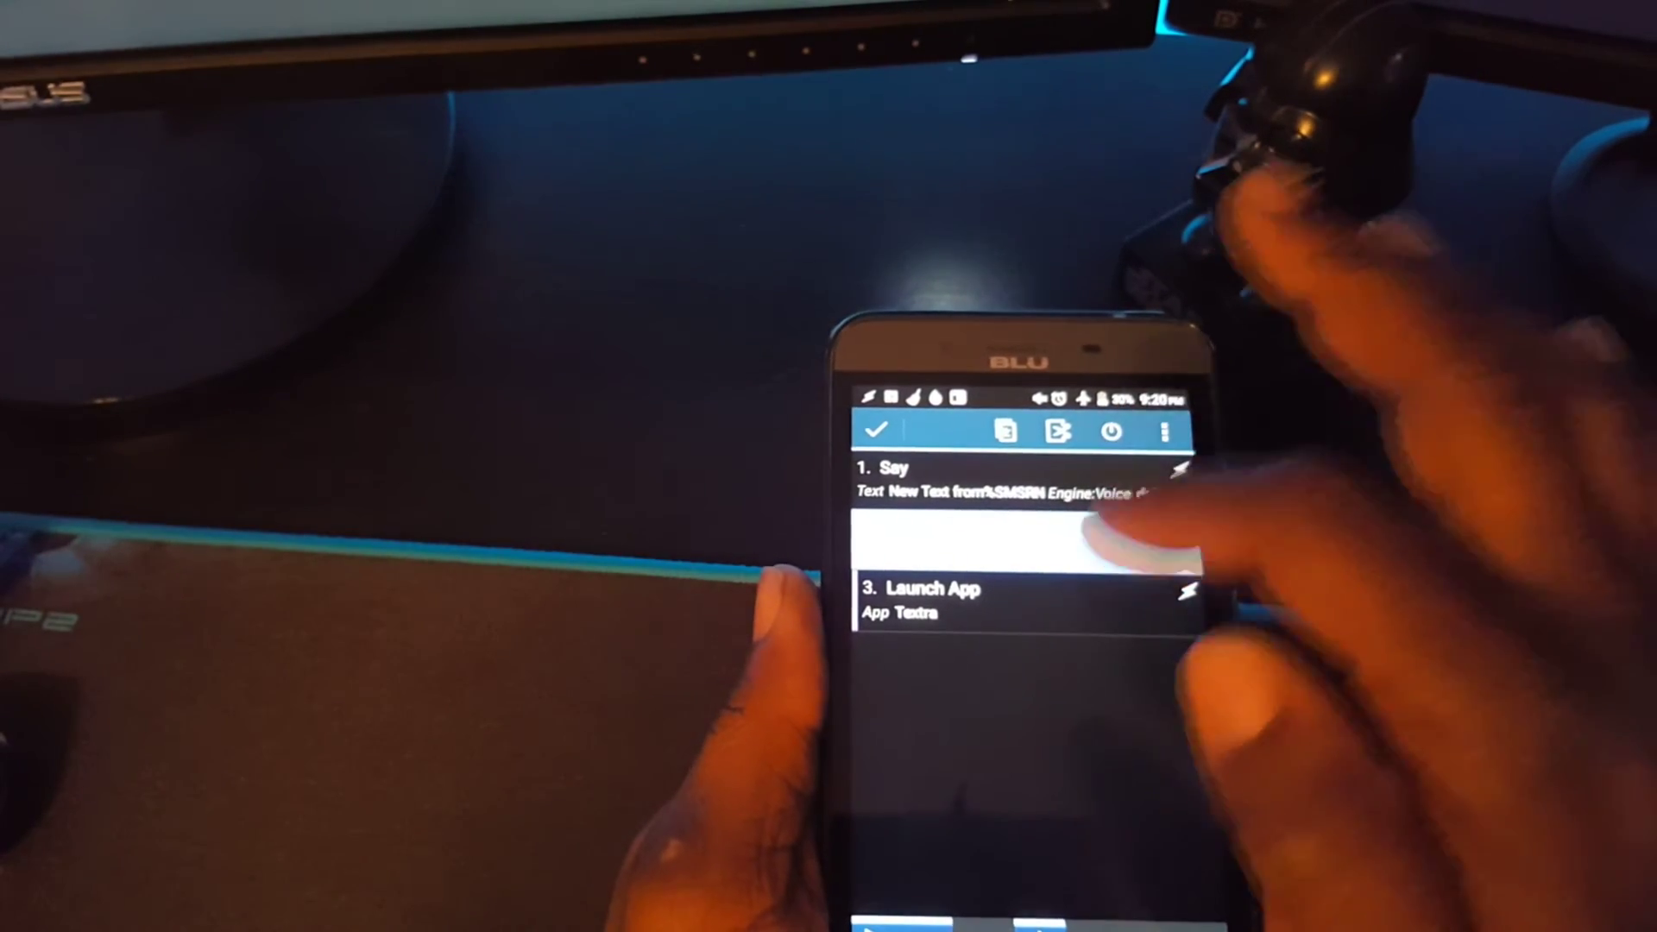
{"action": "left_click", "coordinate": [1106, 430]}
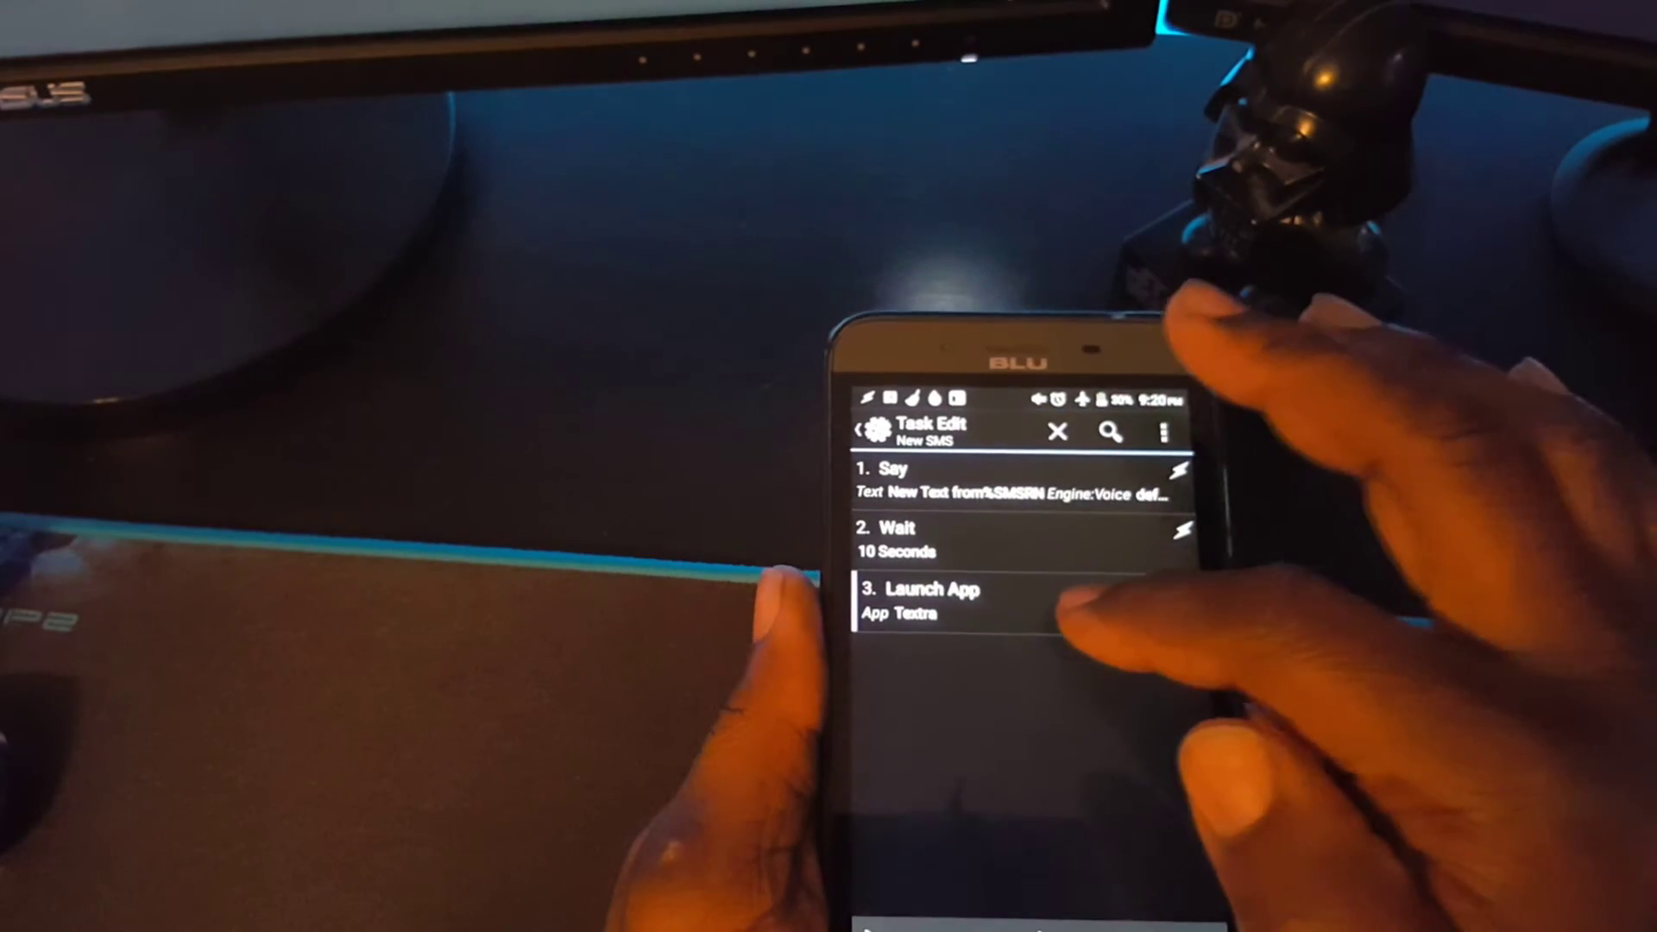
{"action": "left_click", "coordinate": [1055, 606]}
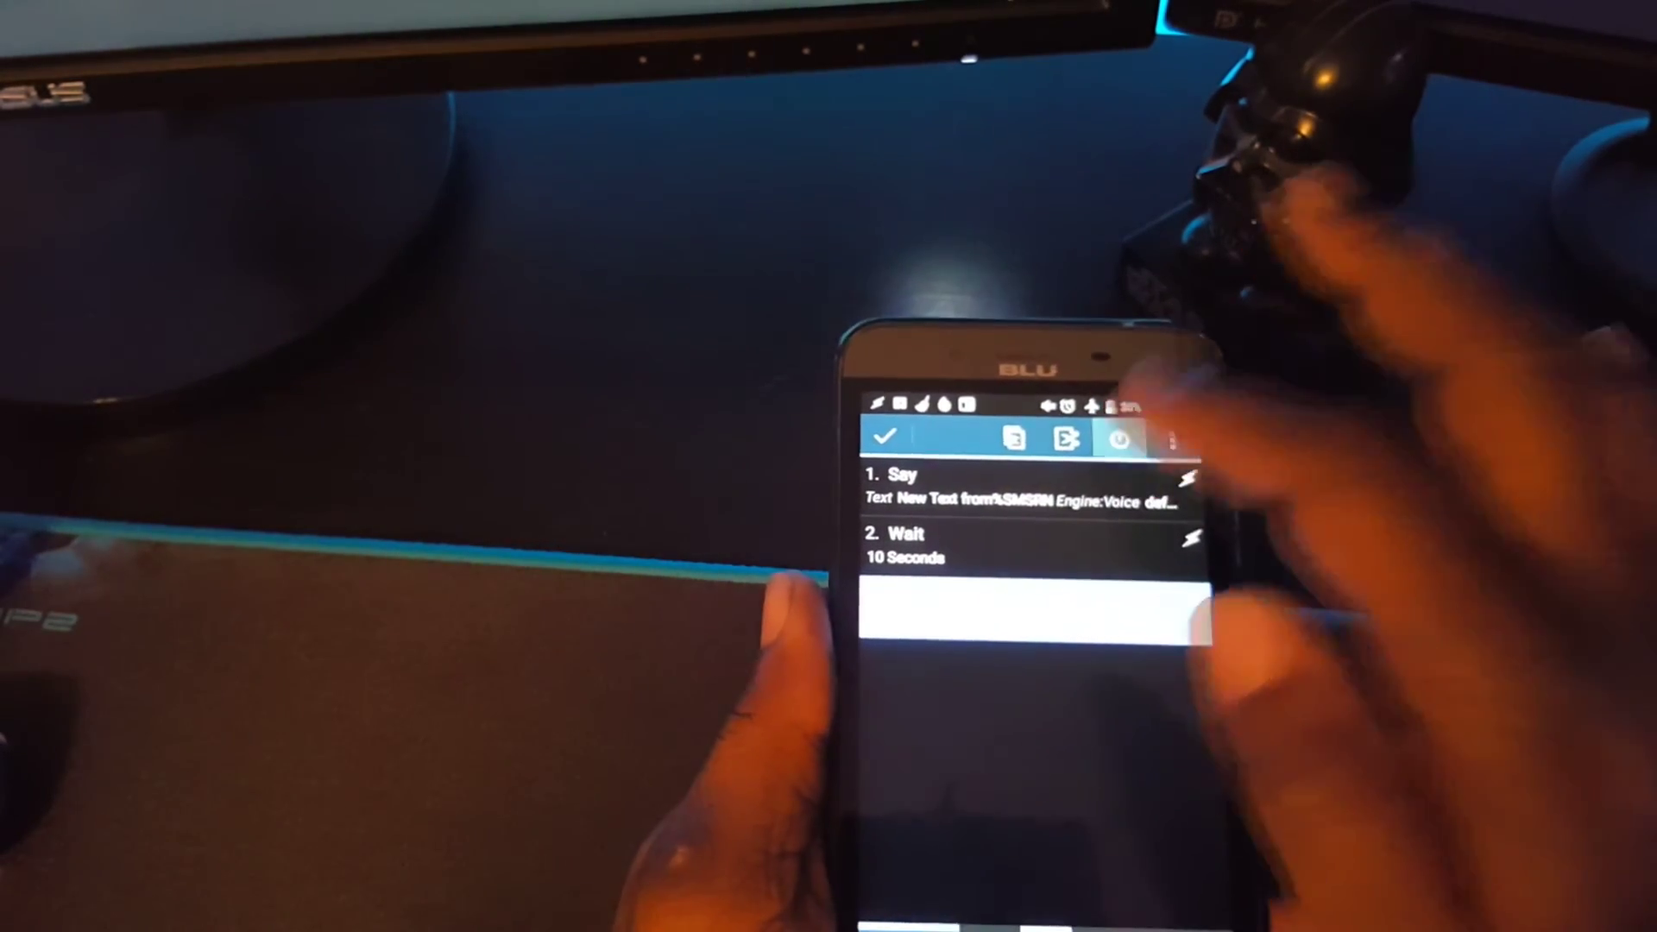
{"action": "left_click", "coordinate": [1068, 609]}
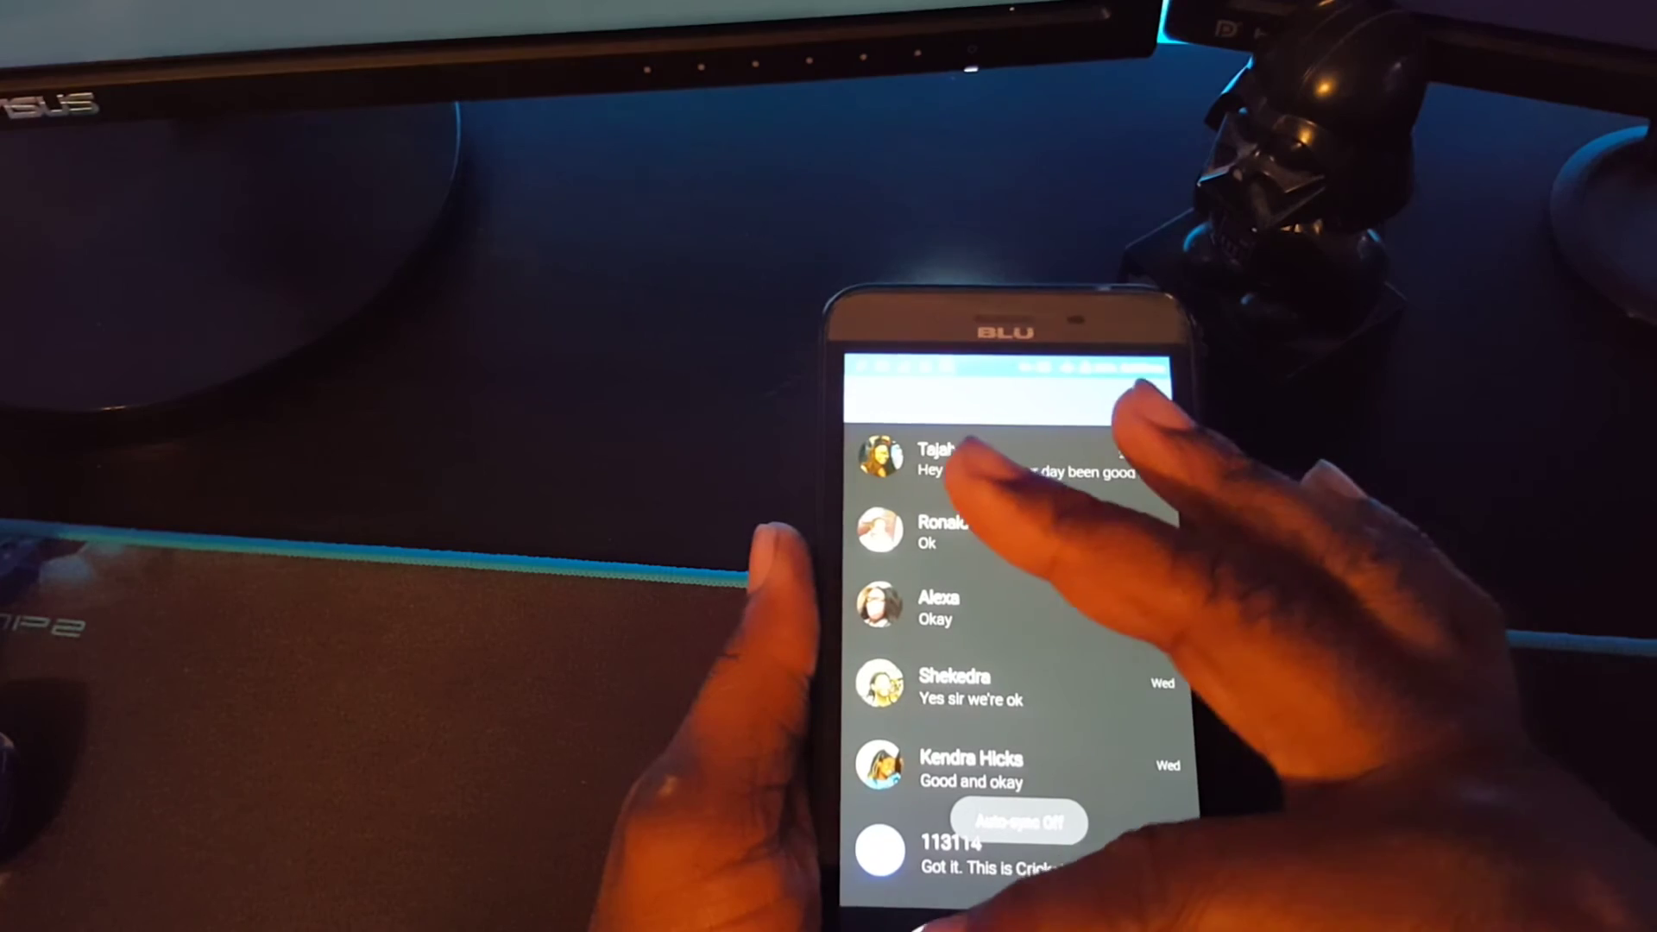
{"action": "key", "text": "Escape"}
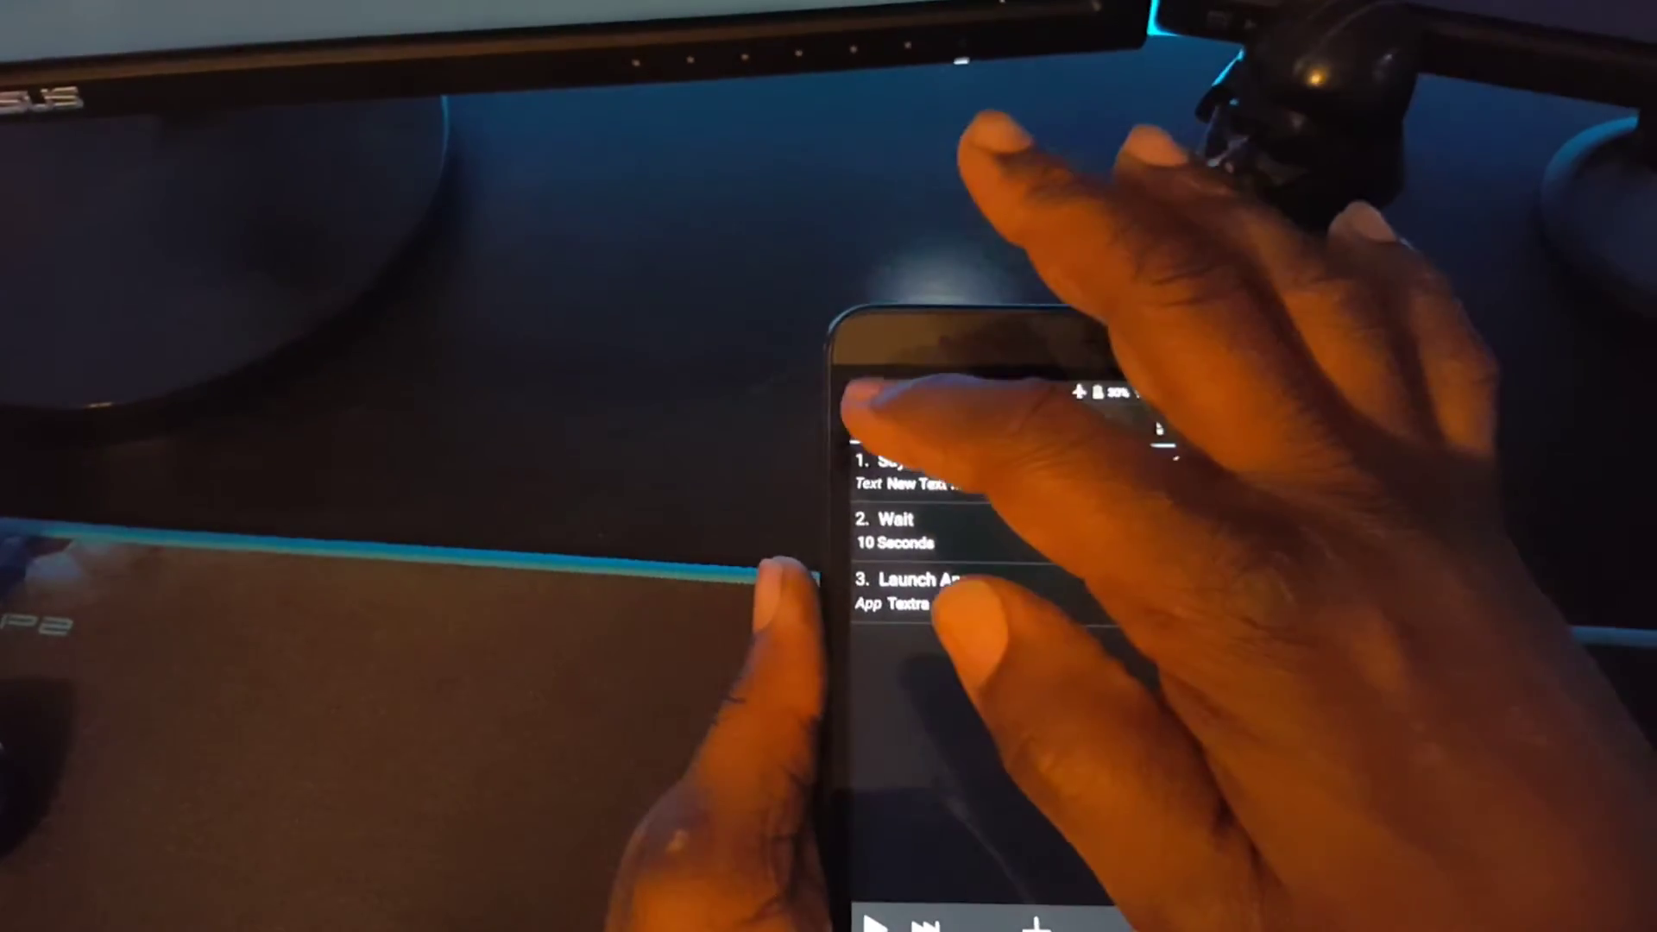
Return to Profiles and rename the Received Text profile to 'New SMS'.
{"action": "left_click", "coordinate": [871, 422]}
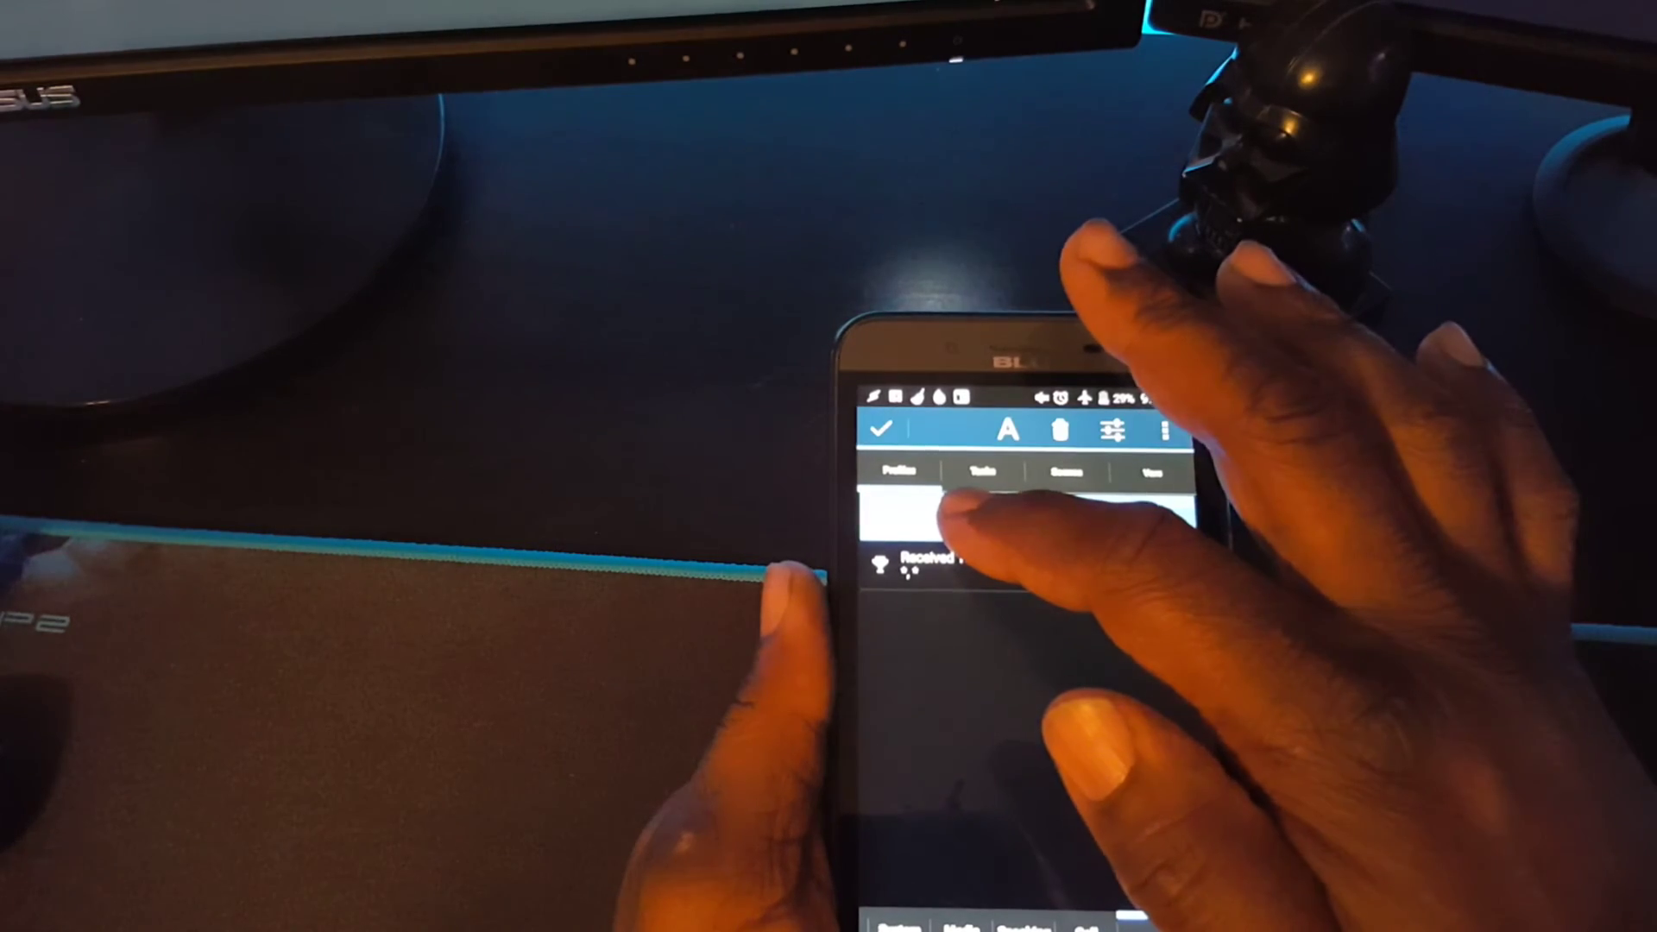
{"action": "left_click", "coordinate": [1139, 516]}
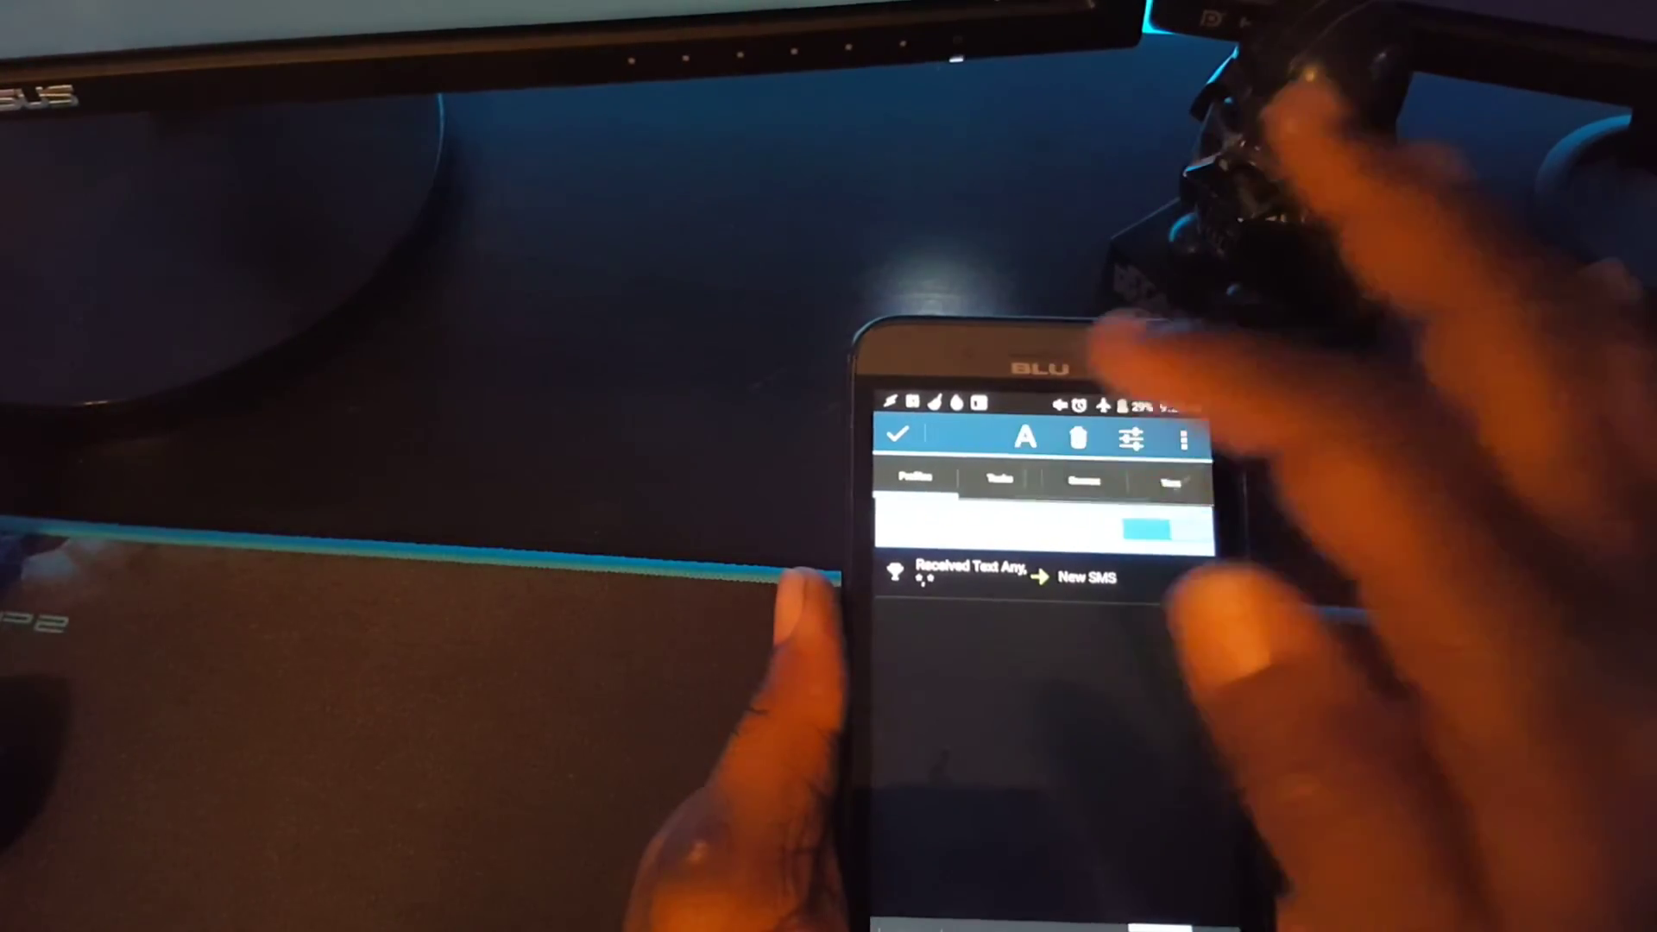
{"action": "left_click", "coordinate": [1023, 435]}
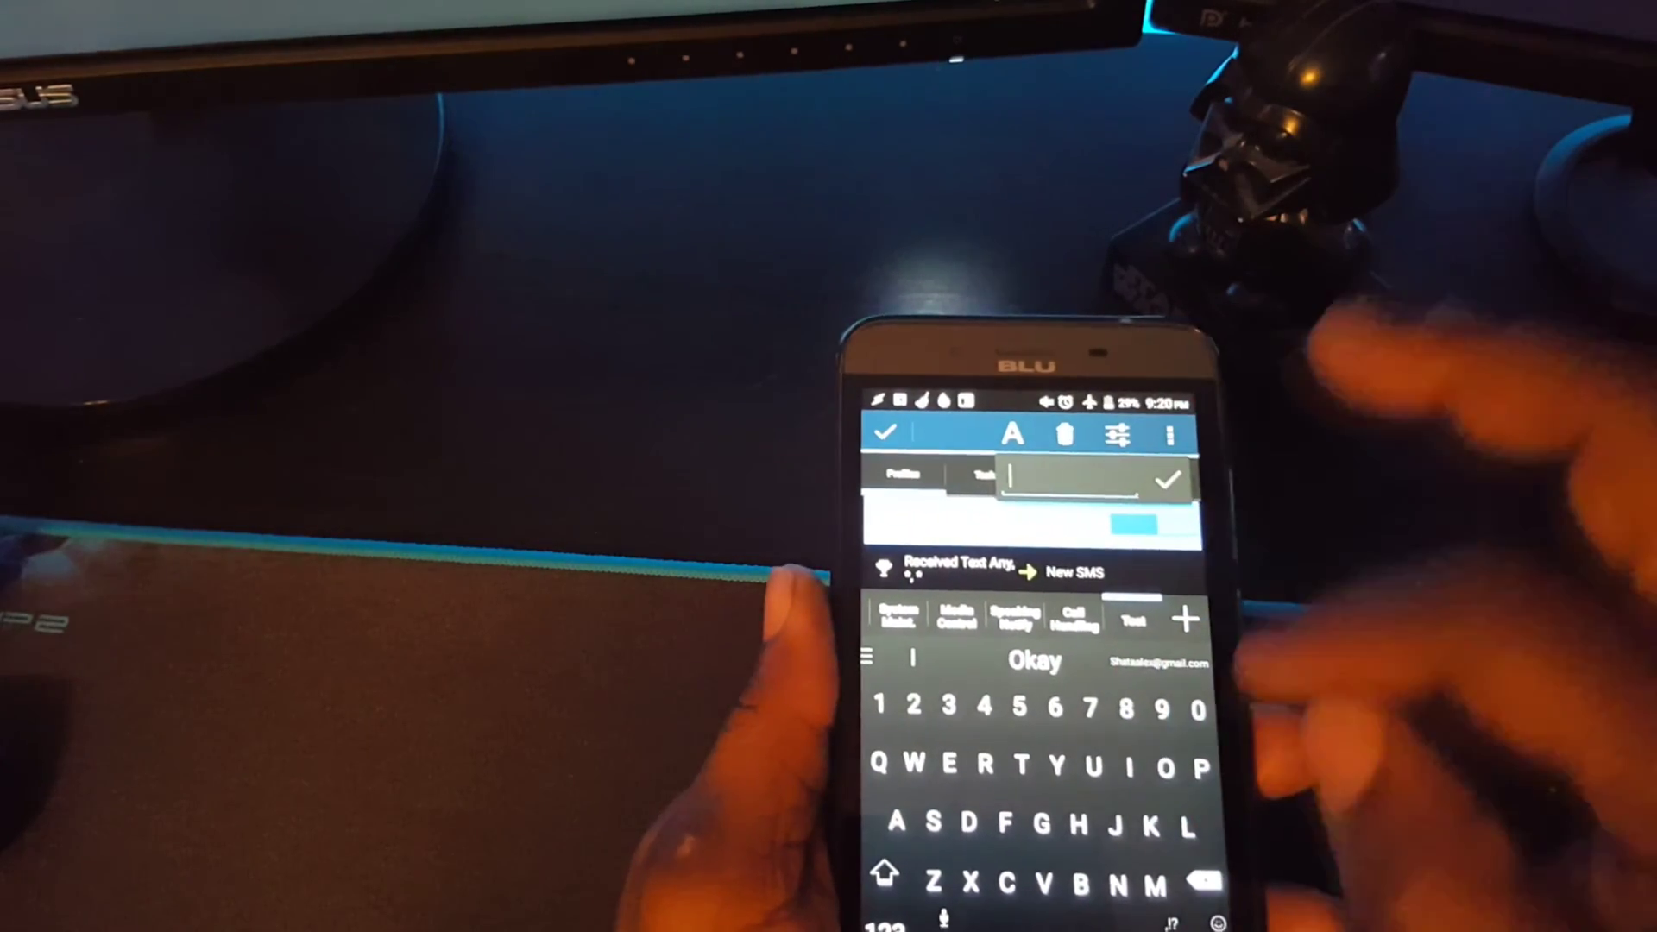
{"action": "type", "text": "N"}
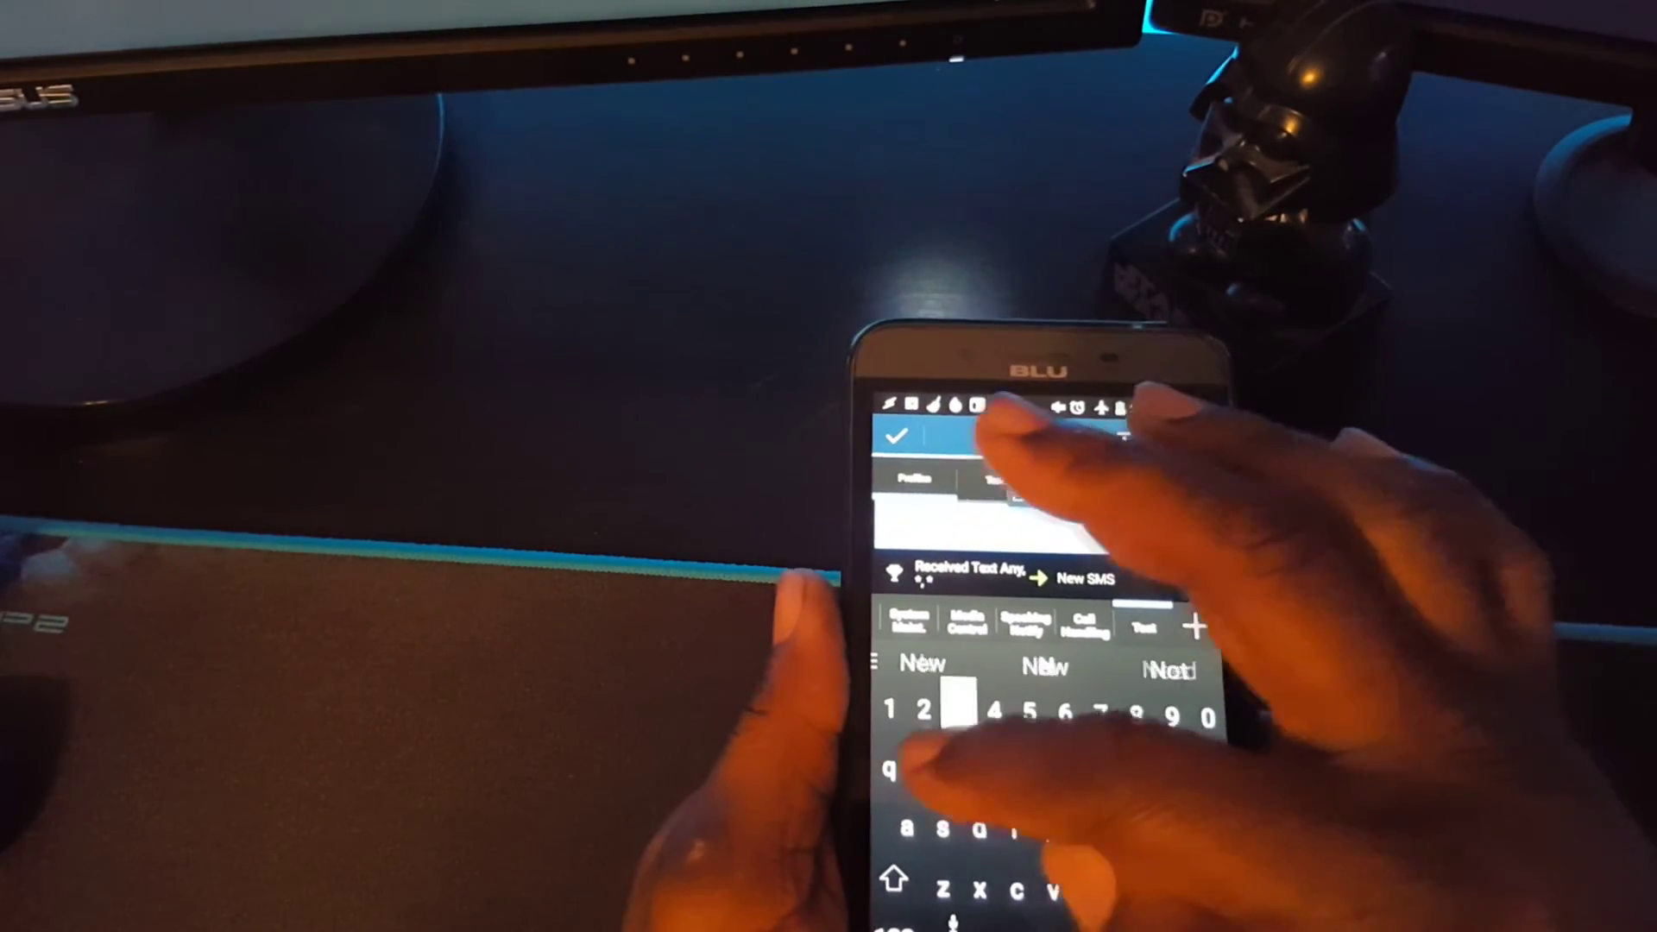
{"action": "type", "text": "ew"}
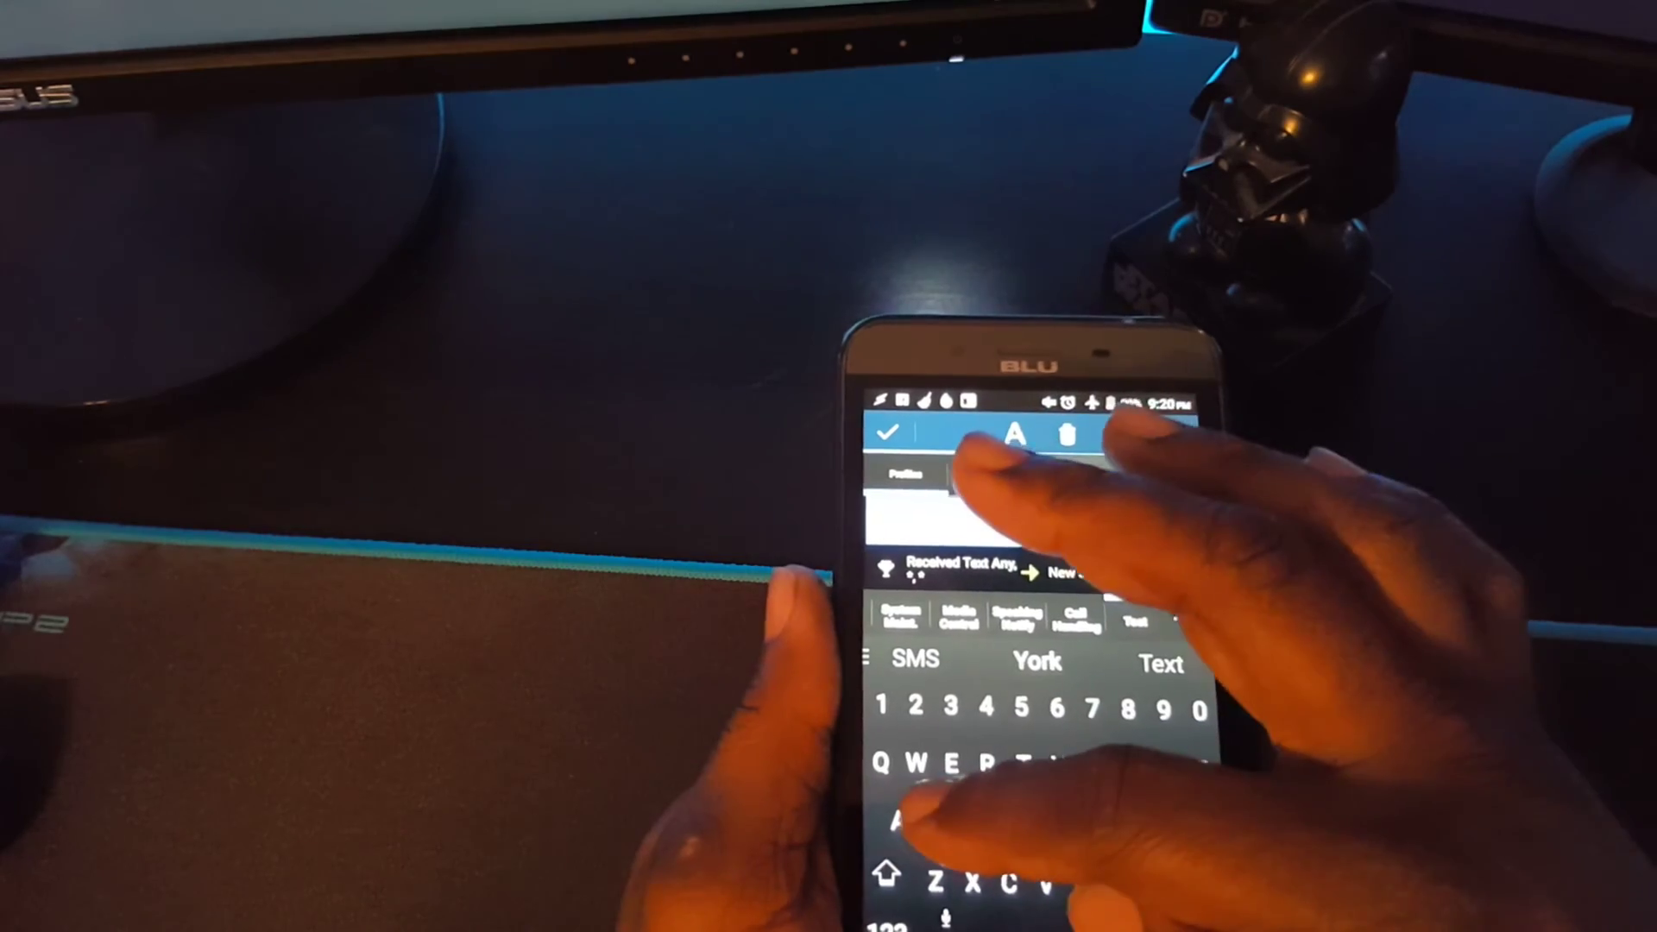
{"action": "type", "text": " SMS"}
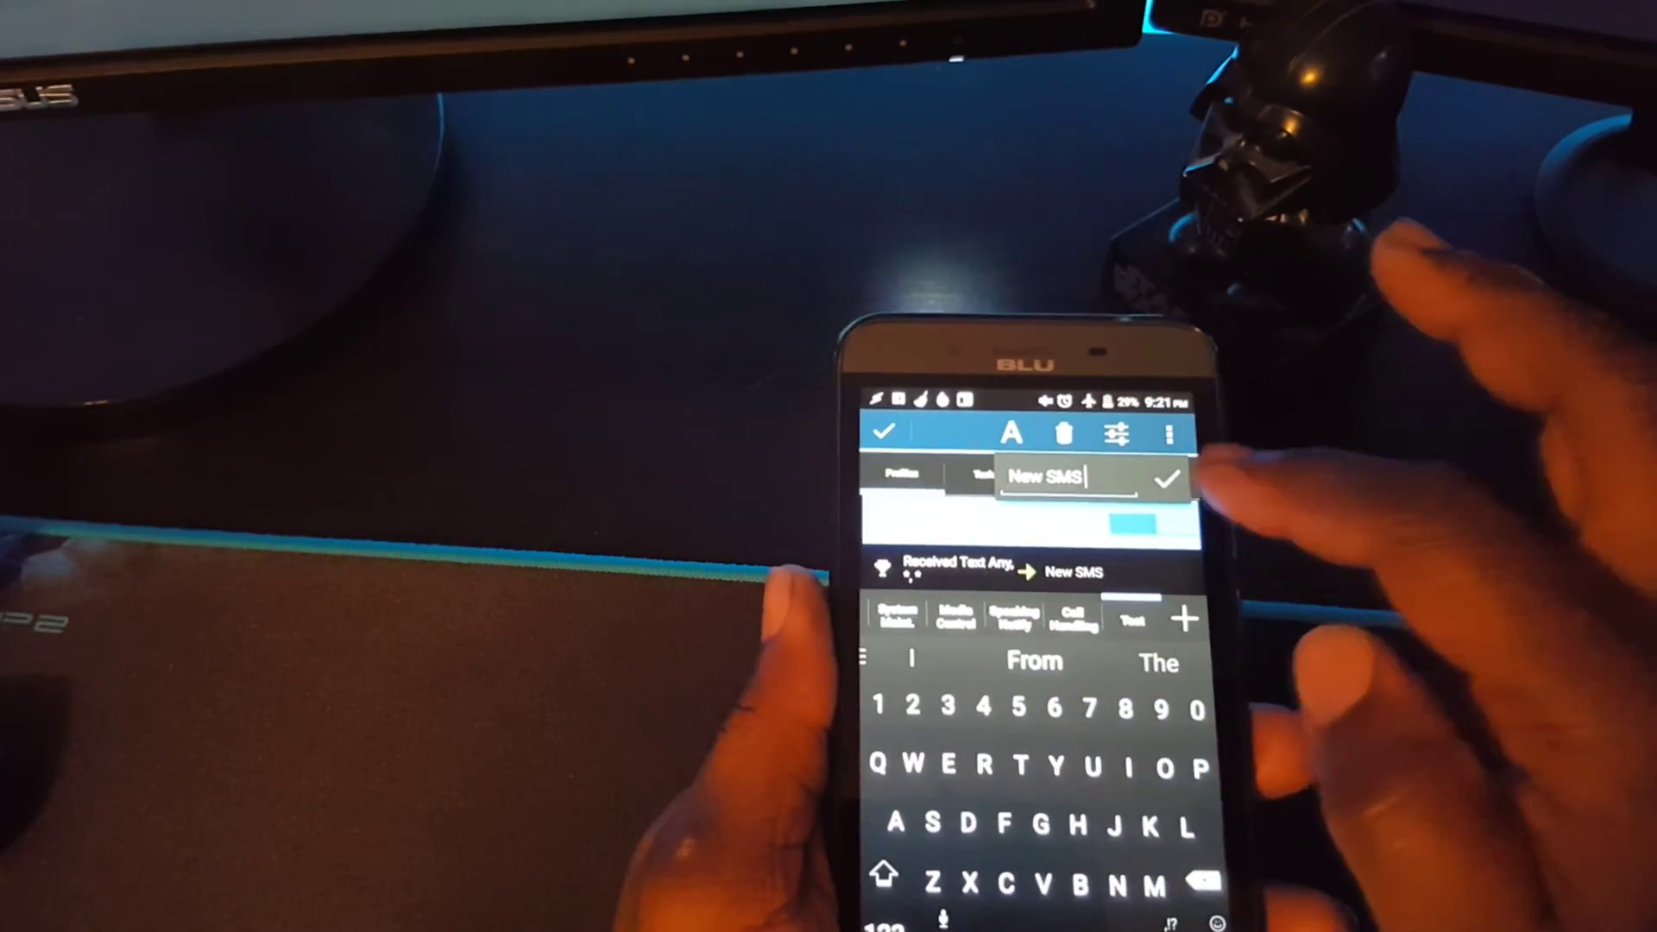
{"action": "left_click", "coordinate": [1169, 481]}
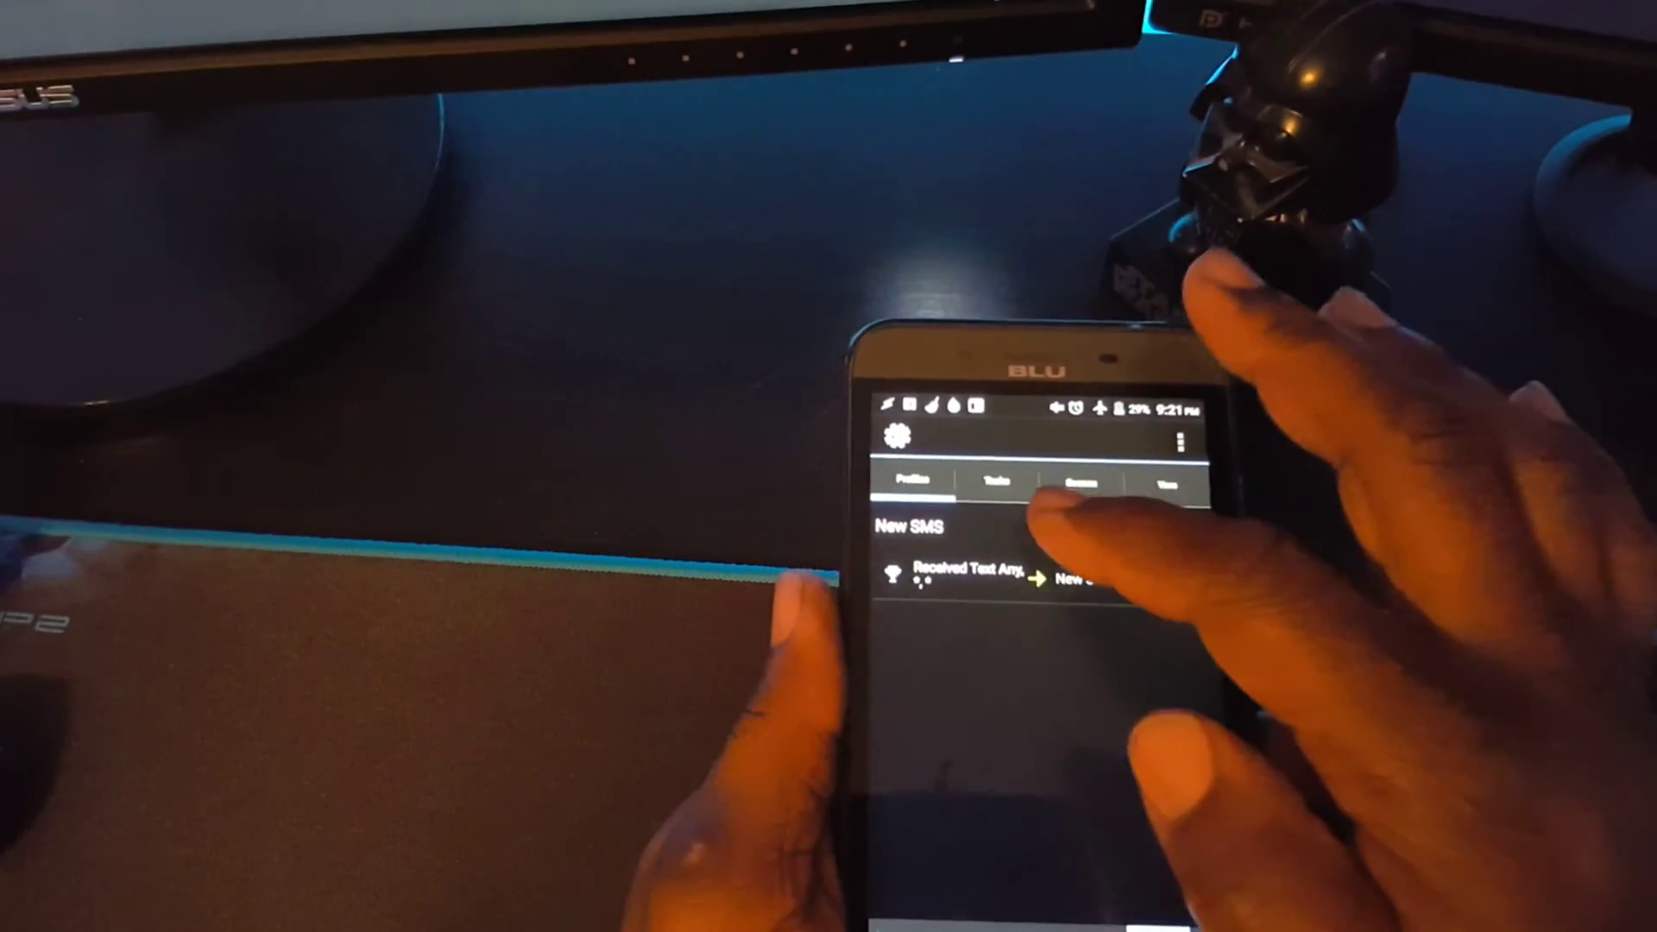
Collapse the New SMS profile to its name, leaving it enabled.
{"action": "left_click", "coordinate": [985, 521]}
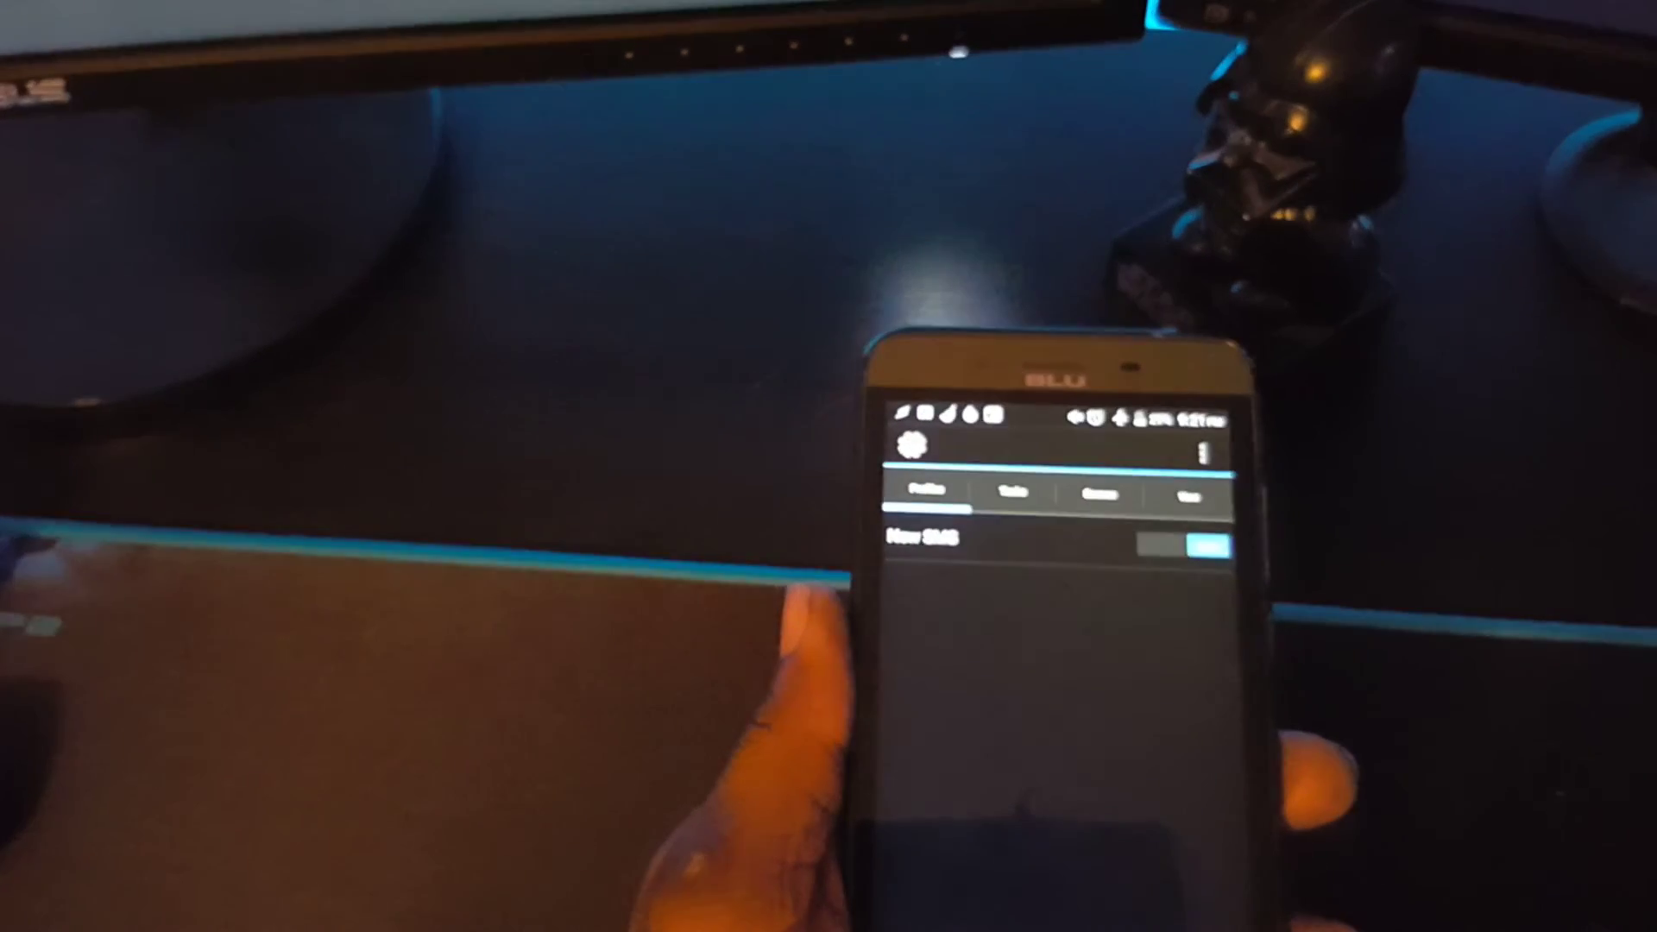